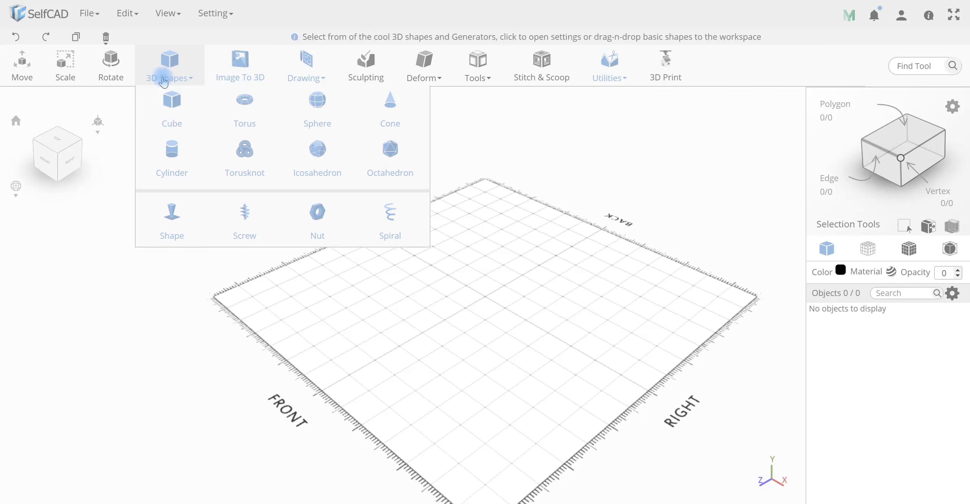
Step: Add a cylinder flattened to height 16.16 with a 270° arc, finalized as obj_605
drag(186, 144, 492, 296)
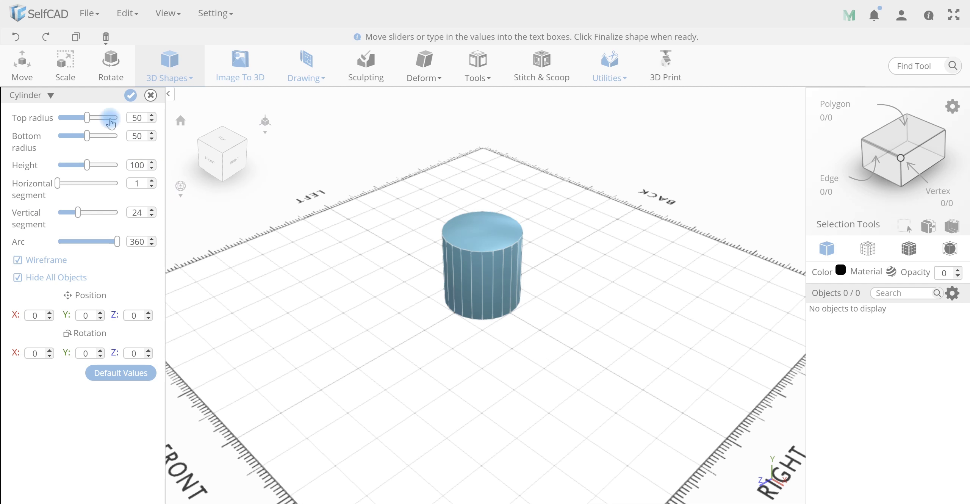
drag(87, 174, 63, 174)
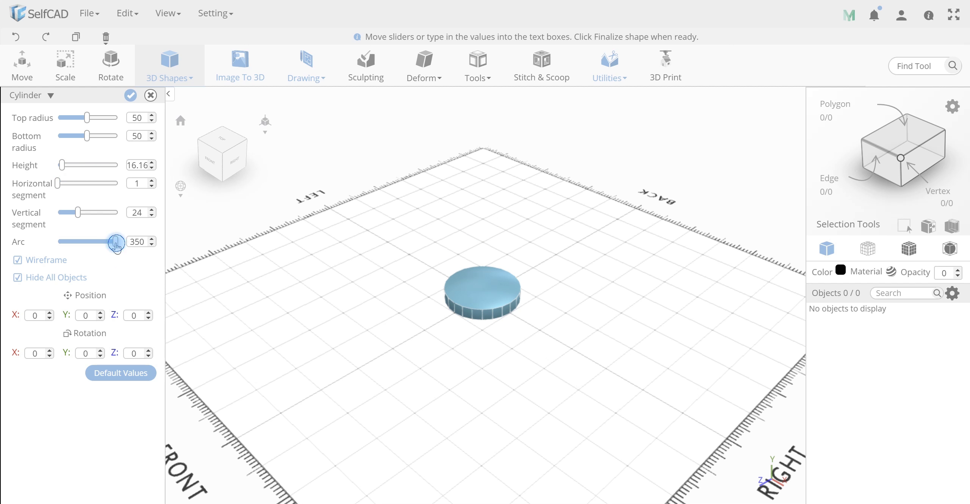
drag(116, 245, 108, 248)
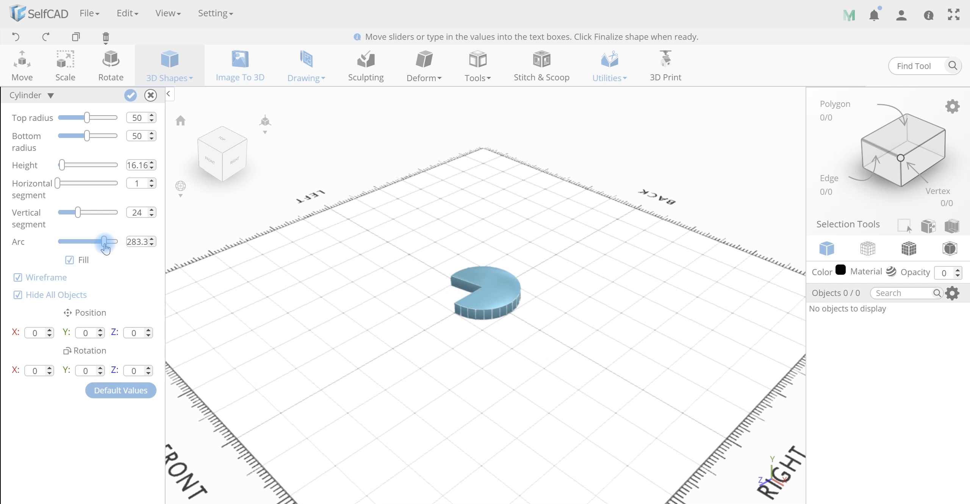
drag(105, 248, 102, 250)
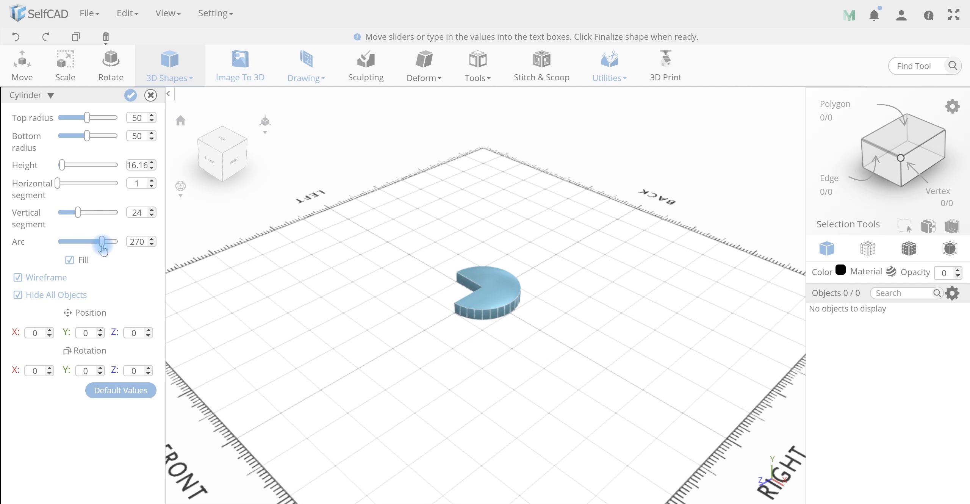
mouse_move(388, 384)
mouse_down()
mouse_move(511, 398)
mouse_move(524, 388)
mouse_move(383, 403)
mouse_up()
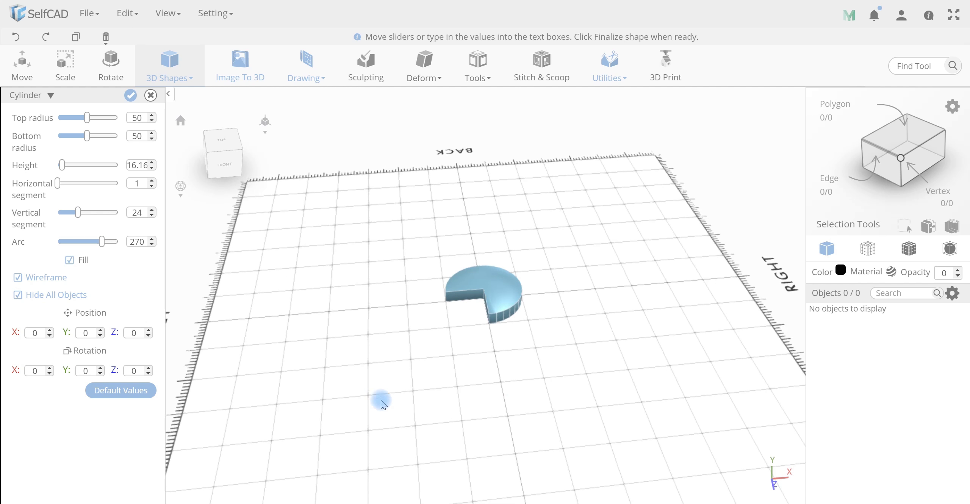
click(130, 97)
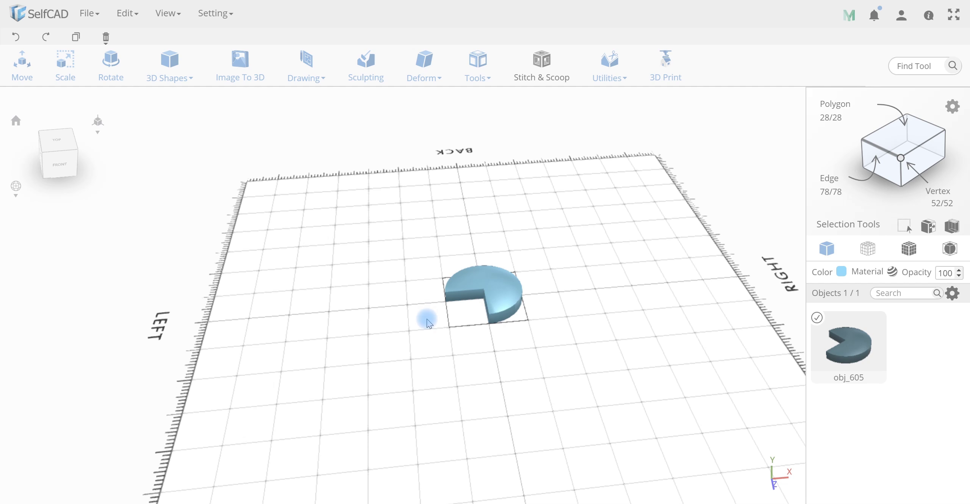
Step: Add a second cylinder narrowed to a 56.67° arc wedge, finalized as obj_674
click(169, 64)
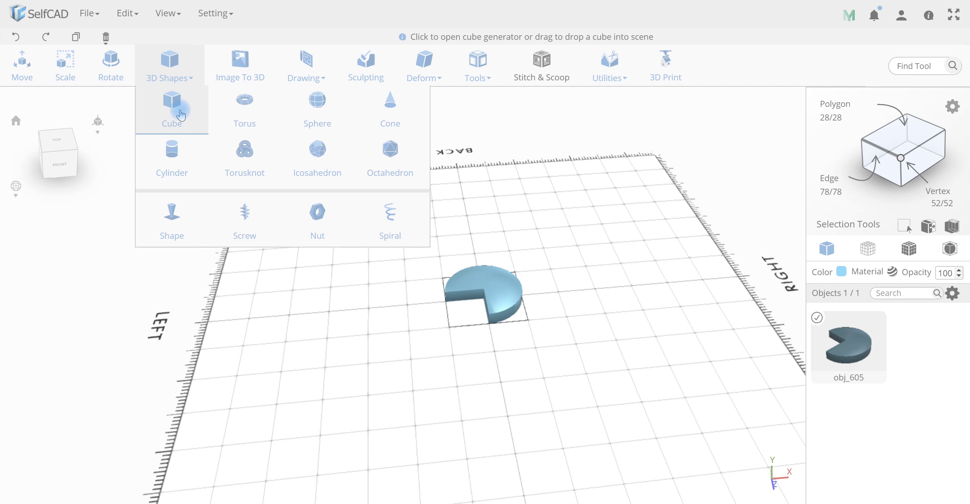
click(174, 151)
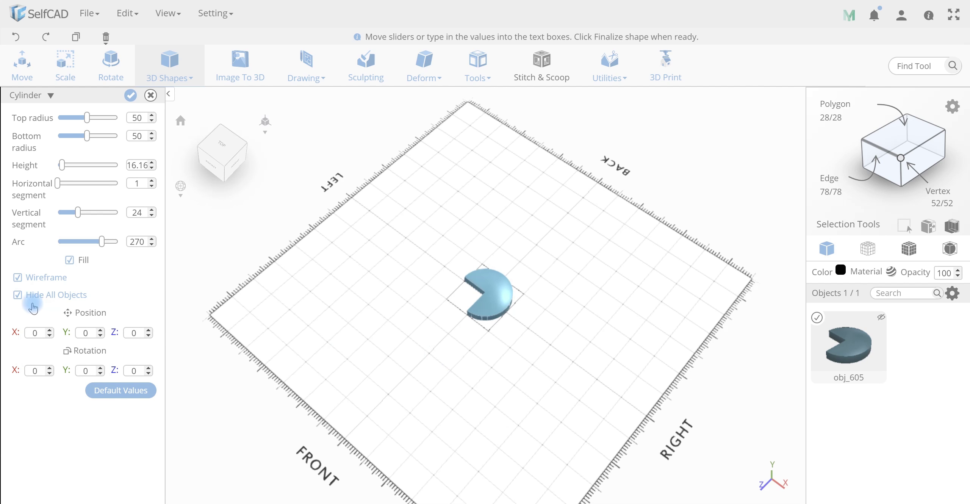
drag(333, 324, 458, 328)
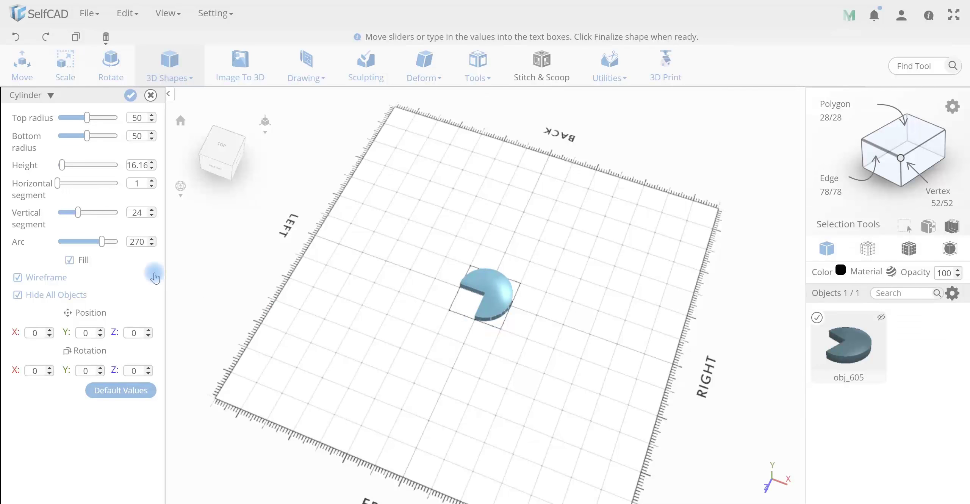
drag(103, 247, 69, 244)
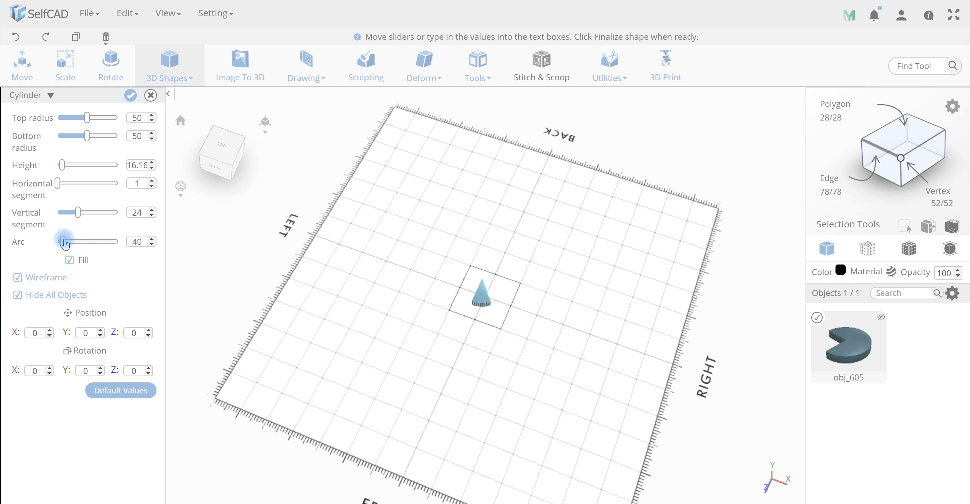
click(139, 213)
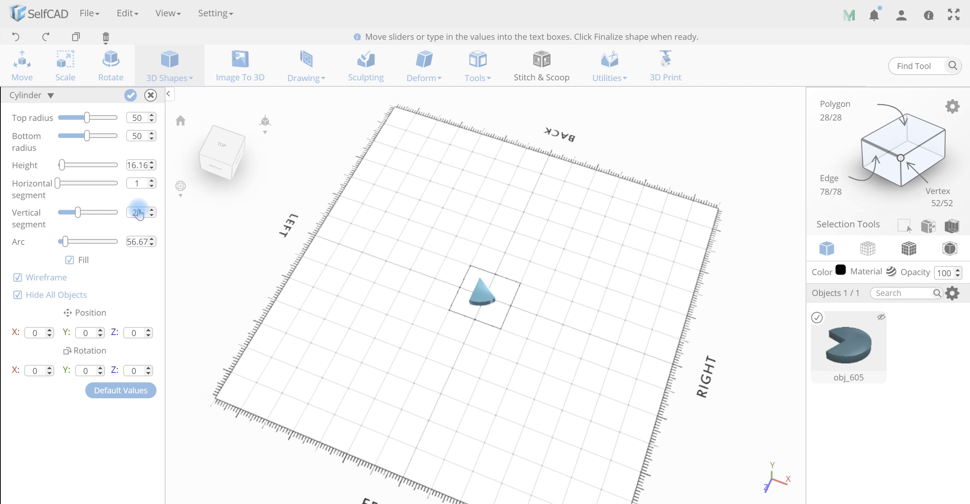
click(130, 96)
mouse_move(379, 301)
mouse_down()
mouse_move(511, 329)
mouse_move(444, 335)
mouse_move(489, 332)
mouse_up()
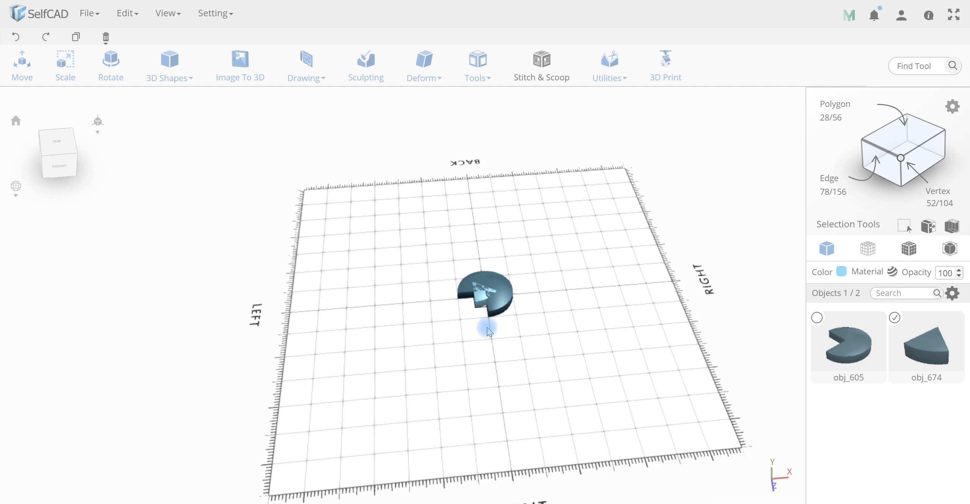
Step: Raise the wedge to Y 16 so it rests on top of the wheel
click(23, 68)
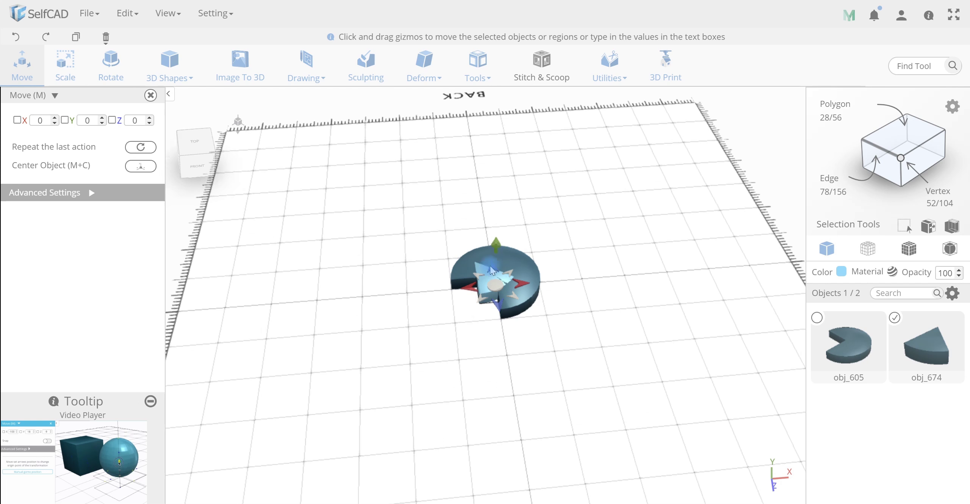
mouse_move(494, 243)
mouse_down()
mouse_move(485, 362)
mouse_move(470, 397)
mouse_move(522, 357)
mouse_move(507, 333)
mouse_move(498, 277)
mouse_move(472, 340)
mouse_move(518, 311)
mouse_up()
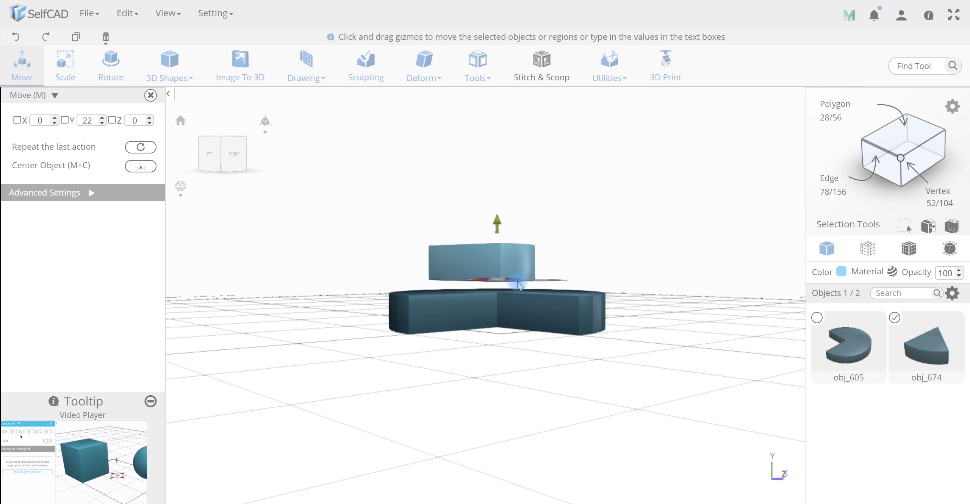
drag(500, 228, 496, 239)
mouse_move(526, 377)
mouse_down()
mouse_move(473, 426)
mouse_move(423, 392)
mouse_up()
Step: Rotate the wedge around its vertical axis to a new angle
click(110, 64)
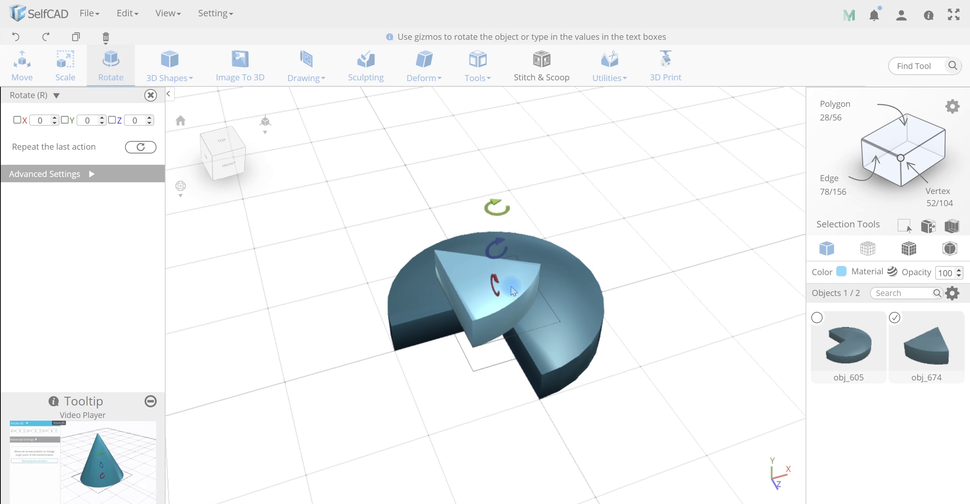
mouse_move(496, 206)
mouse_down()
mouse_move(629, 255)
mouse_move(567, 174)
mouse_move(537, 177)
mouse_move(576, 221)
mouse_move(623, 201)
mouse_move(617, 156)
mouse_up()
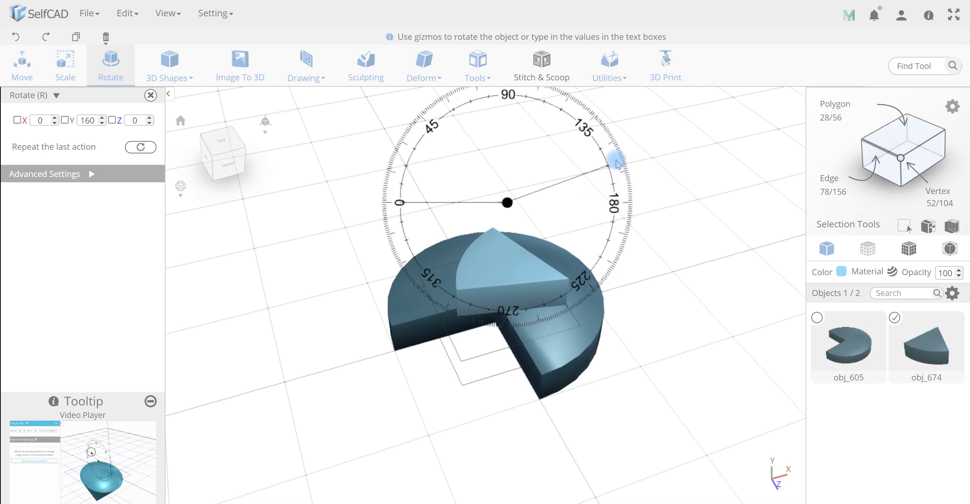
mouse_move(513, 390)
mouse_down()
mouse_move(478, 379)
mouse_move(474, 417)
mouse_up()
click(22, 63)
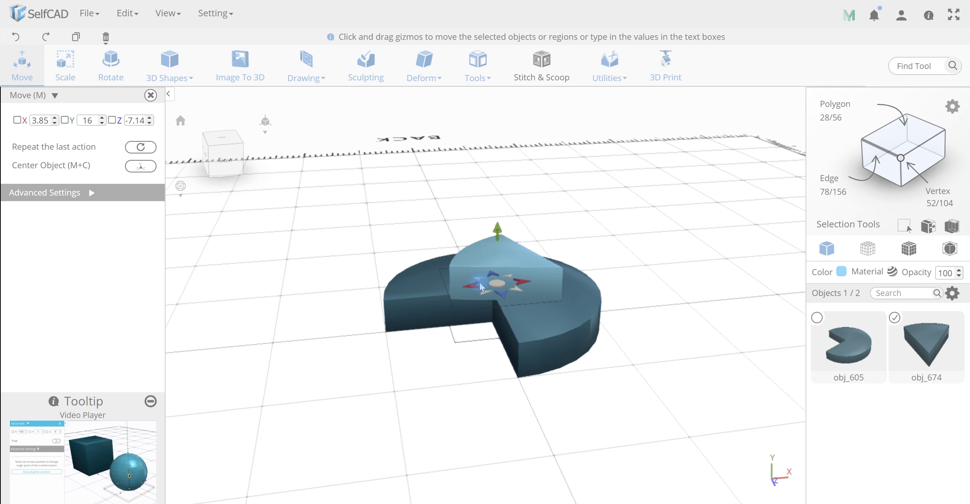
Step: Move the wedge to X -5.15, Z -22.1 and turn it slightly further
mouse_move(500, 291)
mouse_down()
mouse_move(441, 264)
mouse_move(495, 353)
mouse_up()
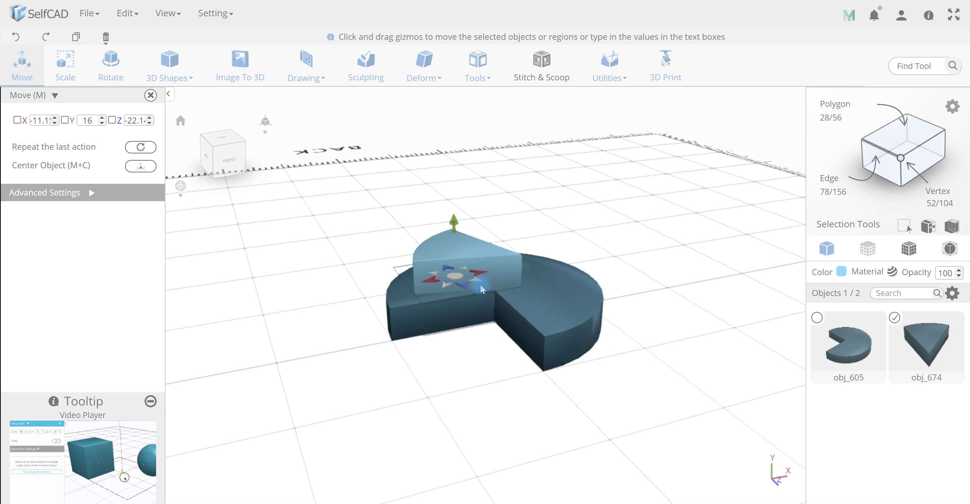
drag(477, 271, 489, 279)
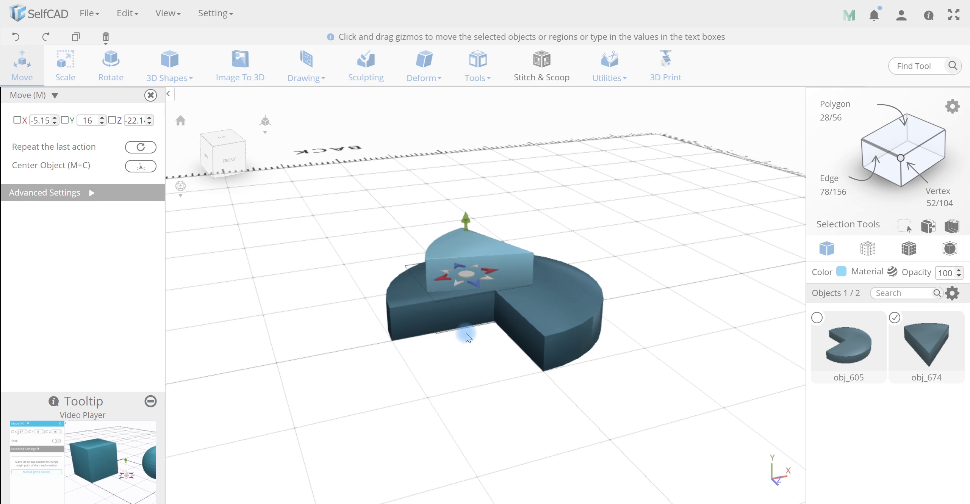
click(110, 62)
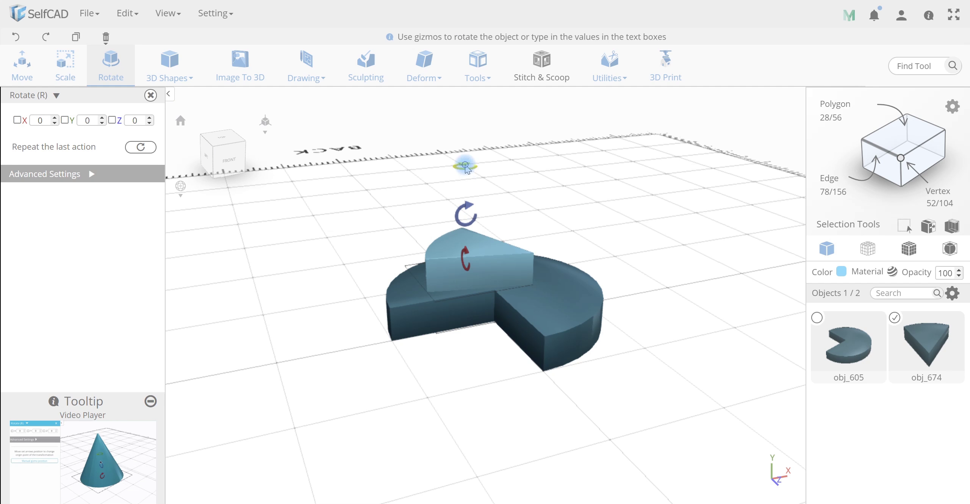
drag(467, 168, 470, 165)
Step: Start a line sketch on the XZ plane
mouse_move(433, 396)
mouse_down()
mouse_move(457, 444)
mouse_move(458, 401)
mouse_move(524, 371)
mouse_move(504, 448)
mouse_move(511, 437)
mouse_up()
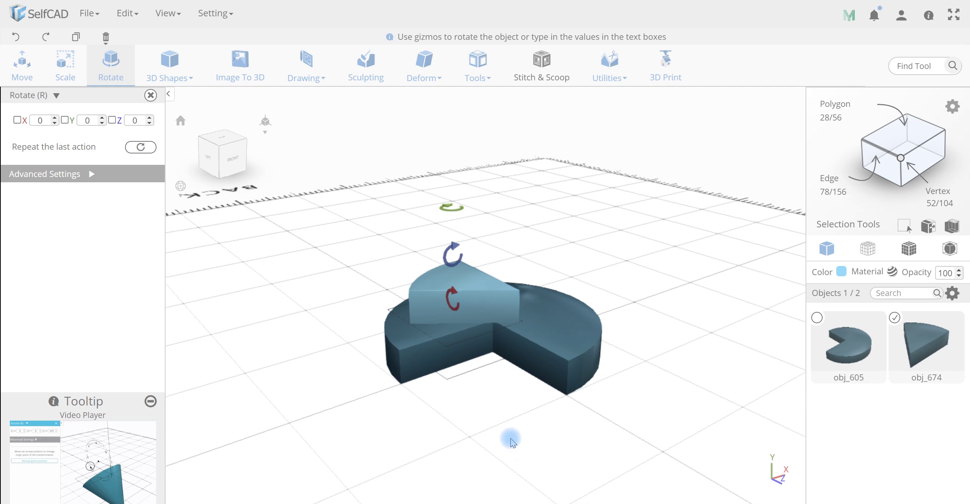
click(306, 66)
click(310, 96)
Step: Sketch six small ellipses on the wedge's front face as Profile_12
scroll(365, 356, up, 1)
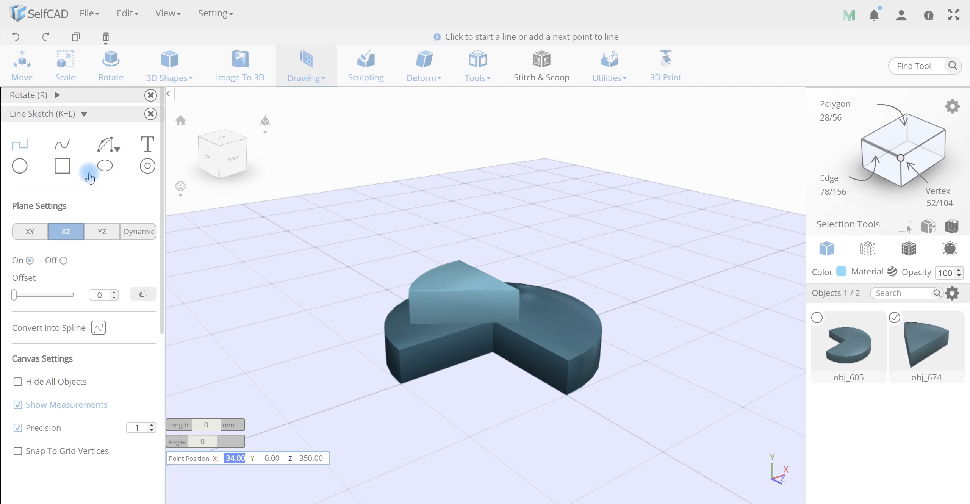
click(105, 165)
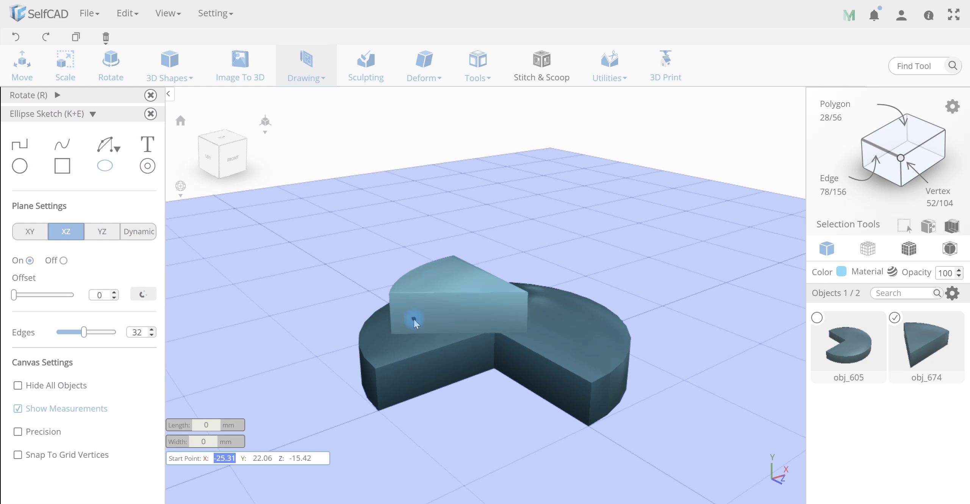
click(429, 302)
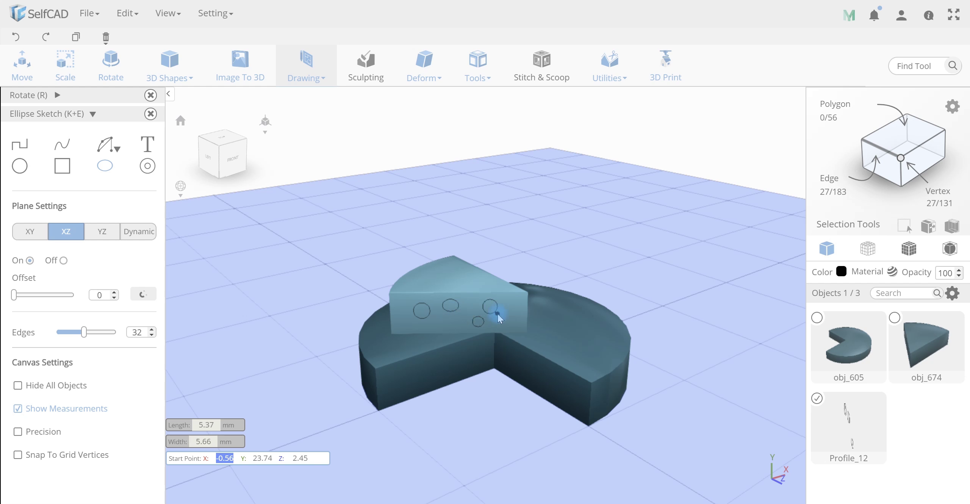
click(521, 311)
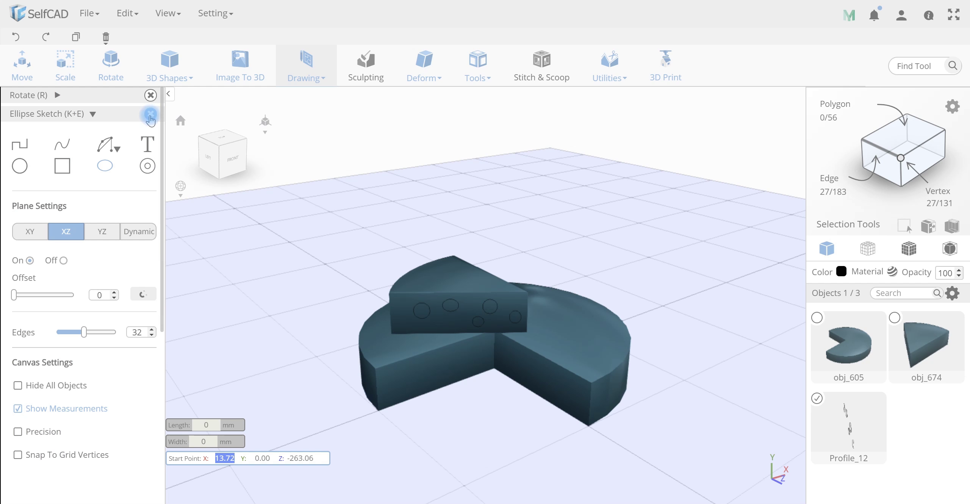
click(150, 114)
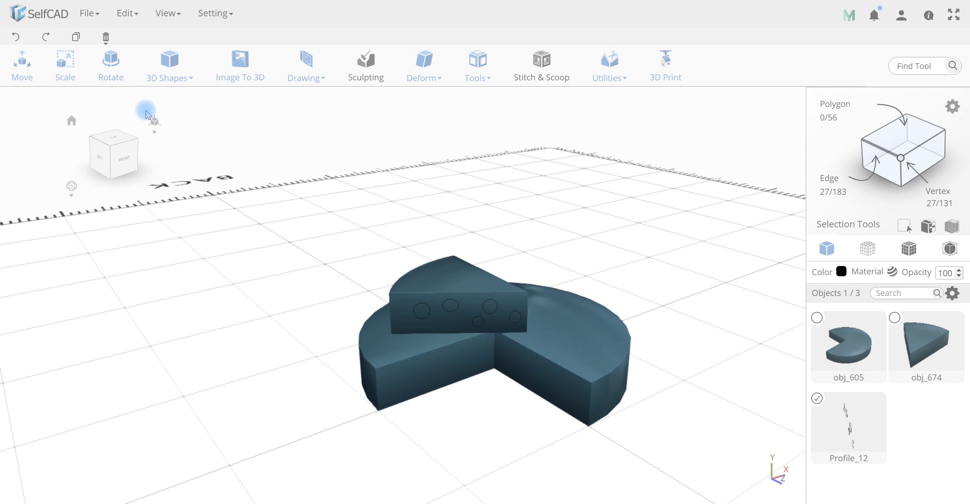
Step: Cut the Profile_12 ellipses into the selected cheese wedge
click(493, 289)
click(611, 76)
click(610, 95)
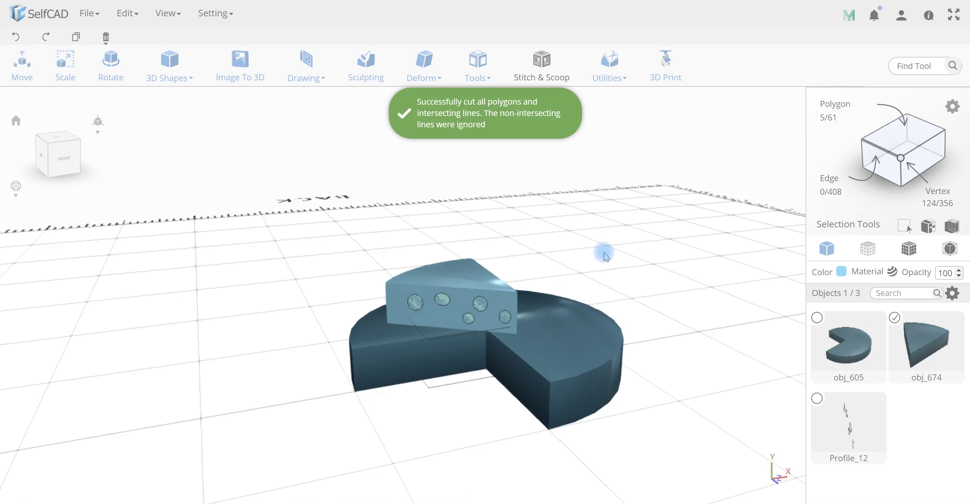
Step: Extrude the cut hole faces inward by about -1.97 and apply
click(478, 71)
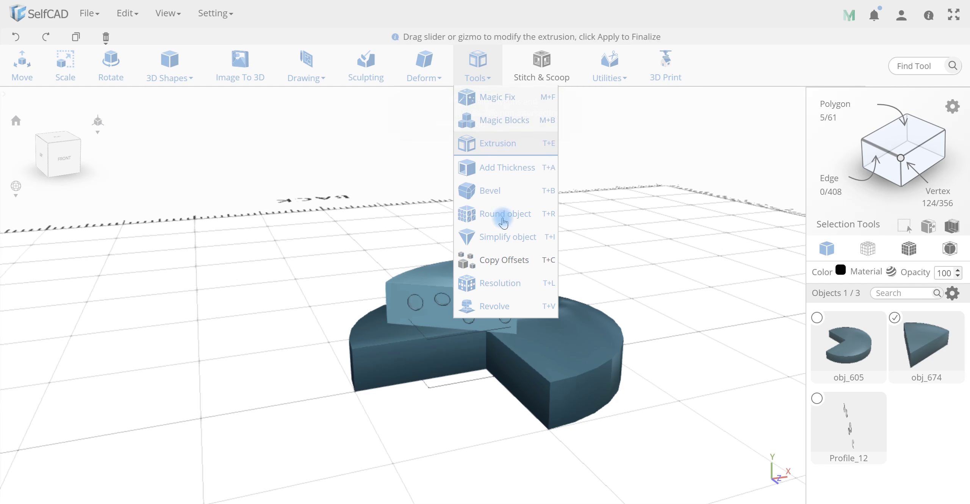
click(488, 143)
drag(669, 282, 623, 281)
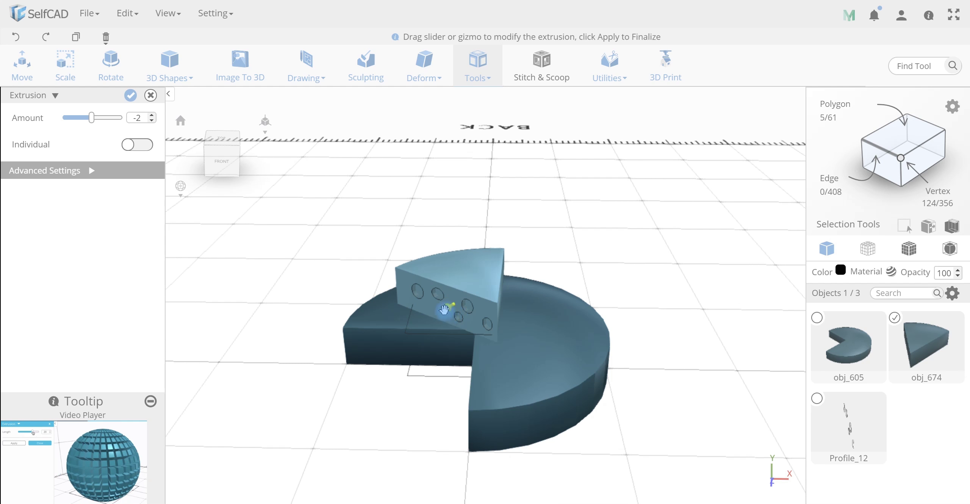
drag(448, 313, 444, 310)
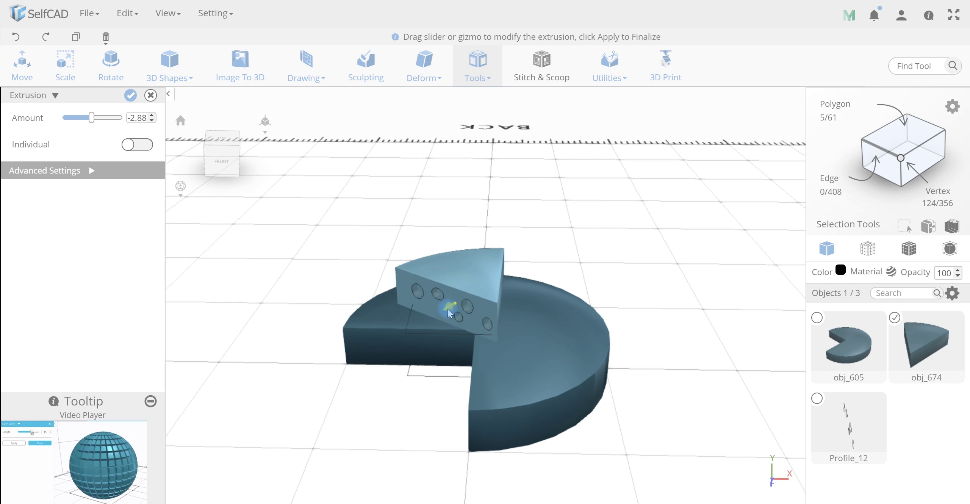
drag(444, 310, 447, 316)
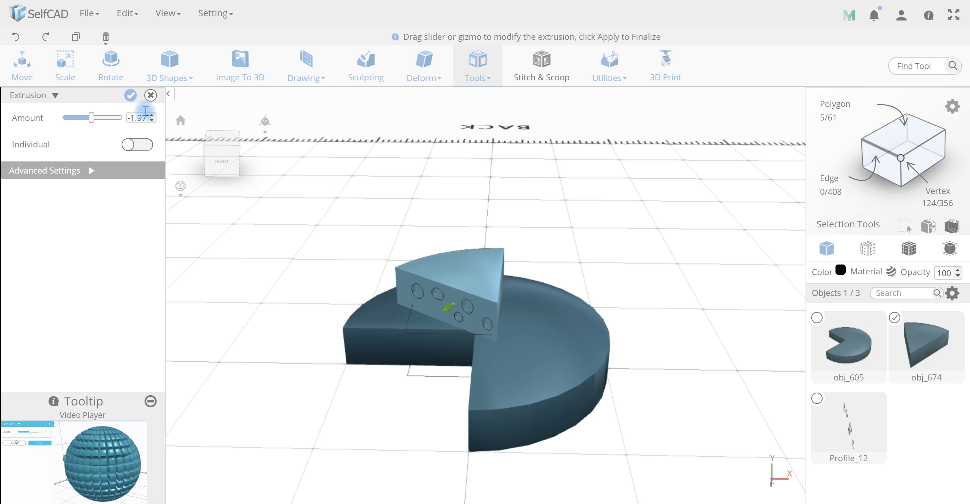
click(130, 95)
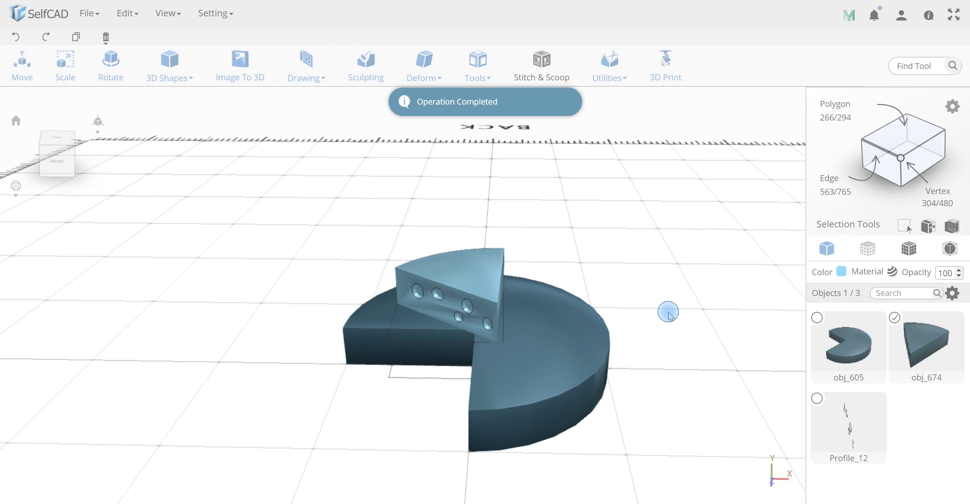
Step: Sketch four small ellipses on the wedge's opposite side face as Profile_13
drag(668, 404, 459, 390)
click(307, 66)
click(303, 95)
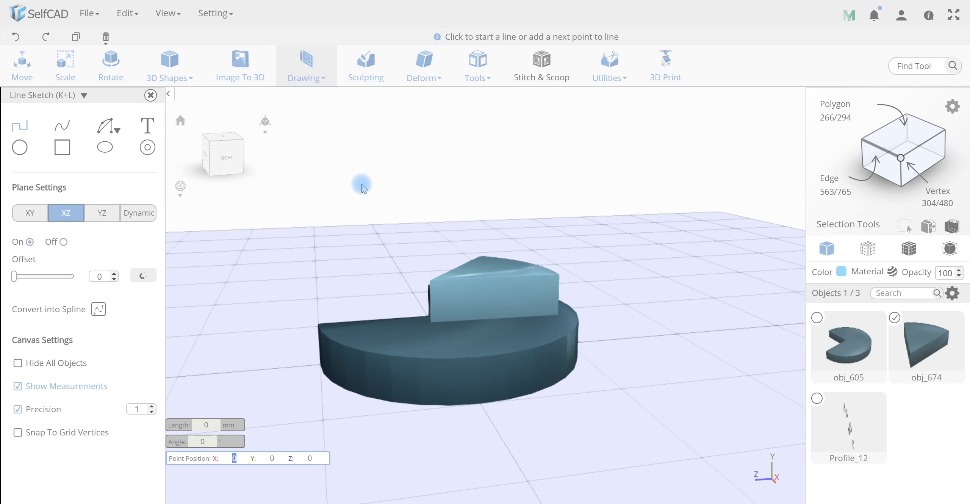
click(105, 147)
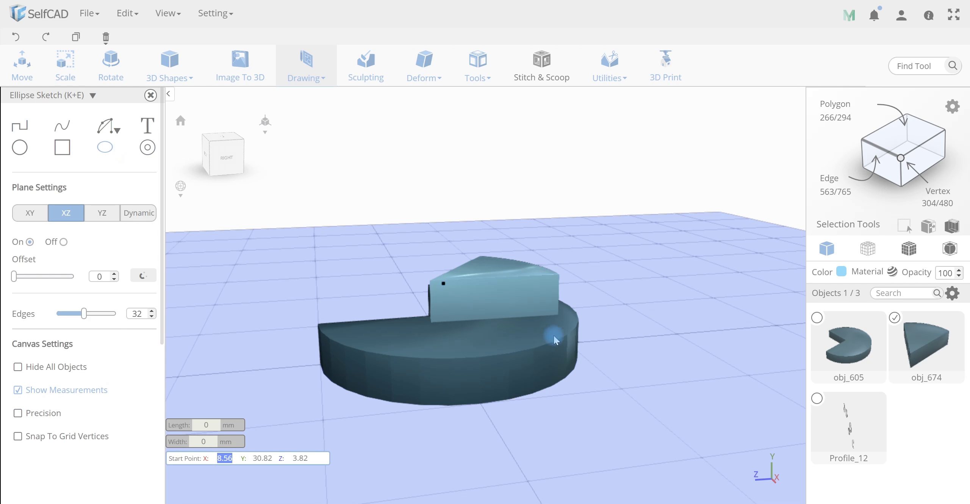
click(451, 303)
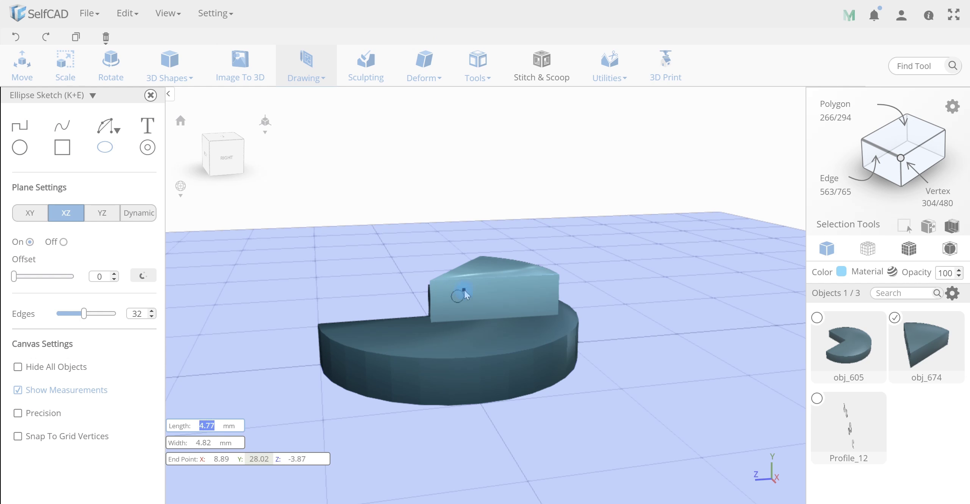
click(465, 292)
click(489, 308)
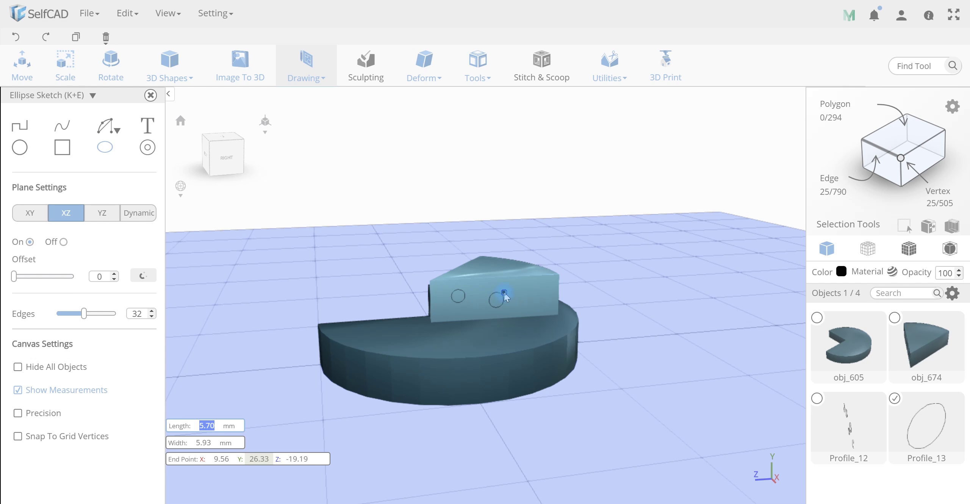
click(504, 292)
click(519, 286)
click(538, 309)
click(548, 294)
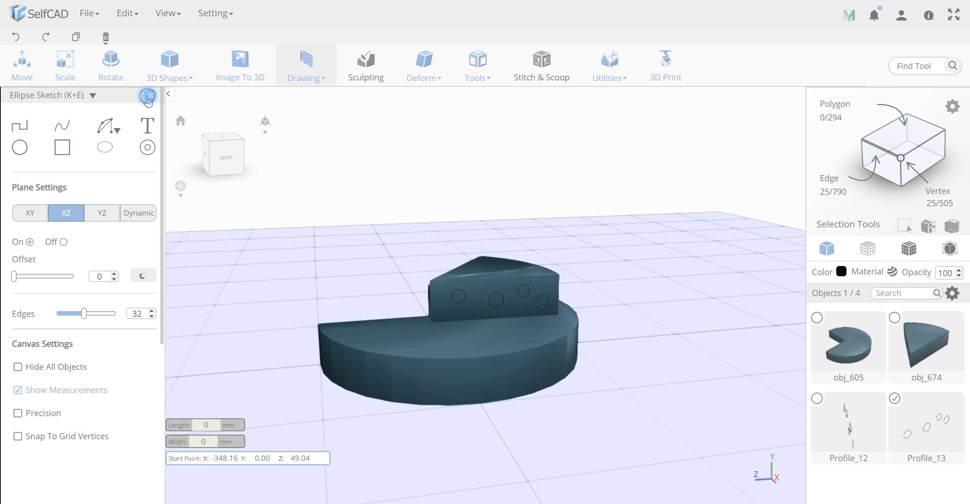
click(151, 95)
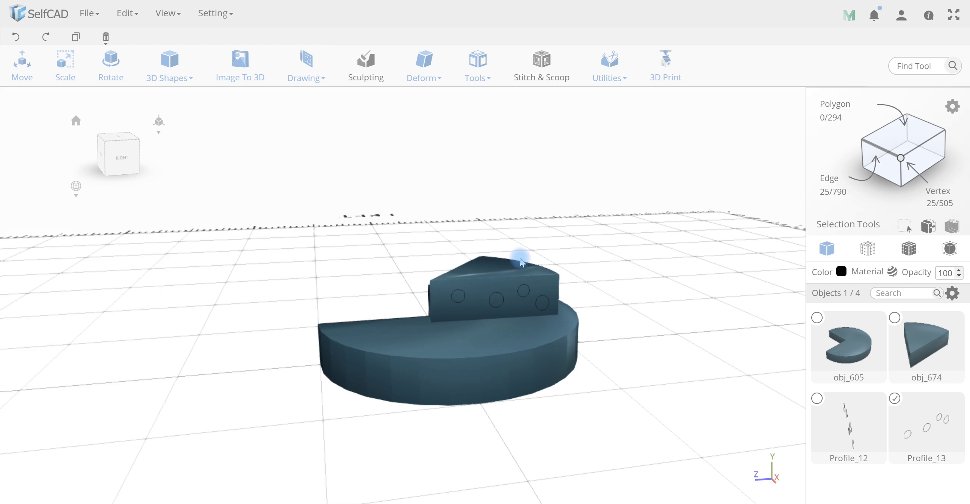
Step: Cut the Profile_13 ellipses into the wedge's side face
click(520, 273)
click(547, 91)
click(612, 103)
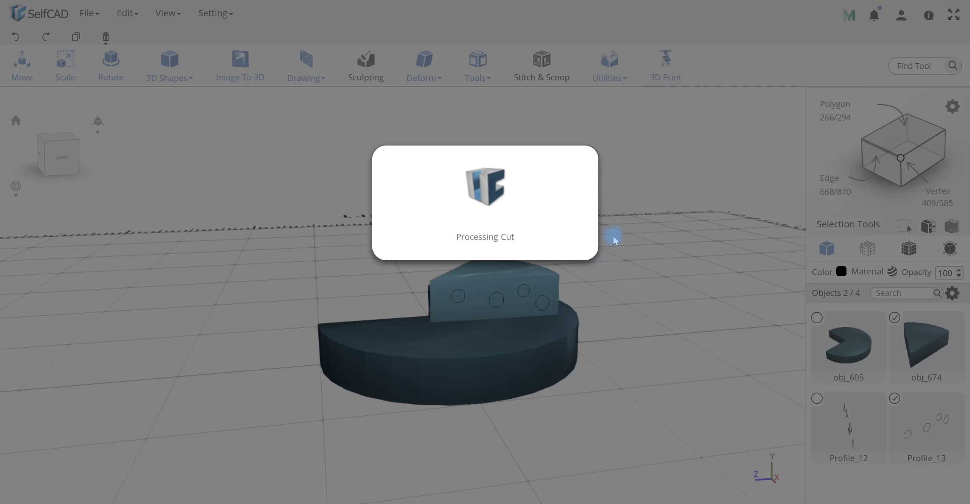
Step: Extrude the newly cut holes inward by about -2 and apply
click(478, 68)
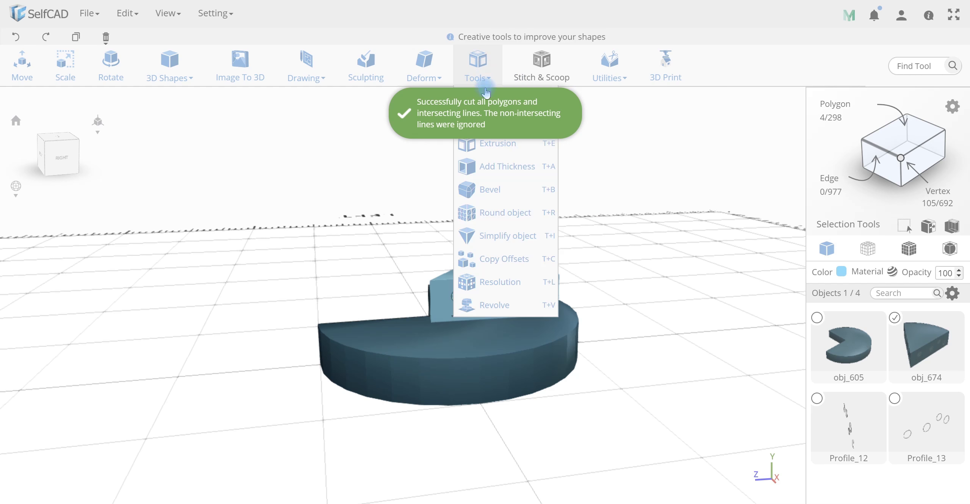
click(493, 146)
drag(636, 309, 645, 346)
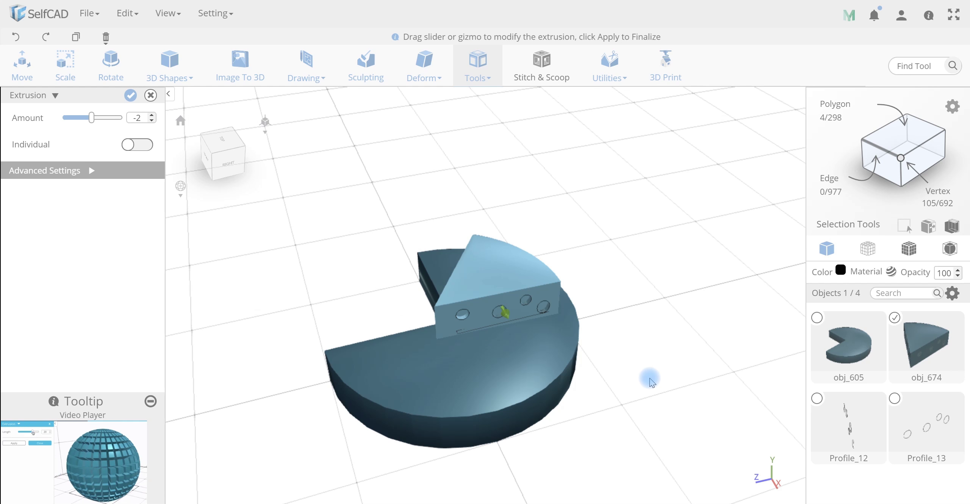
click(131, 96)
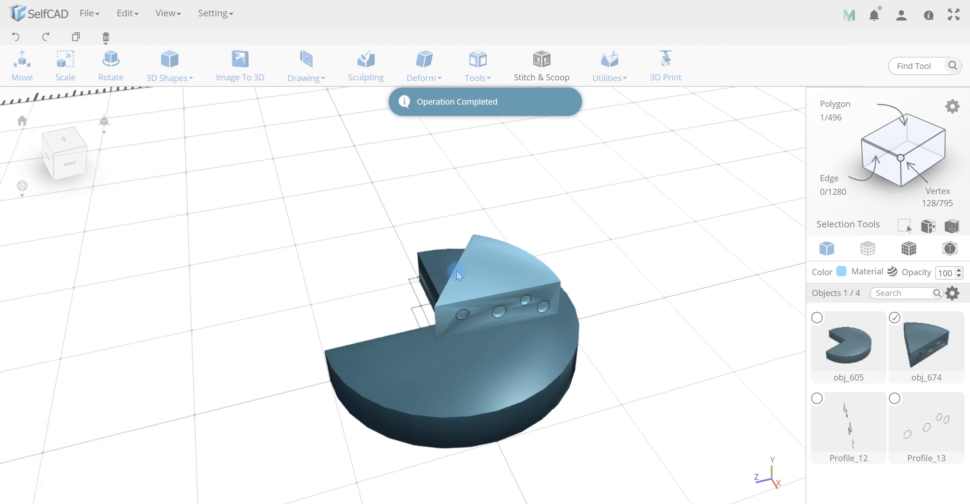
Step: Select the base cheese wheel from a low side view
drag(260, 309, 578, 284)
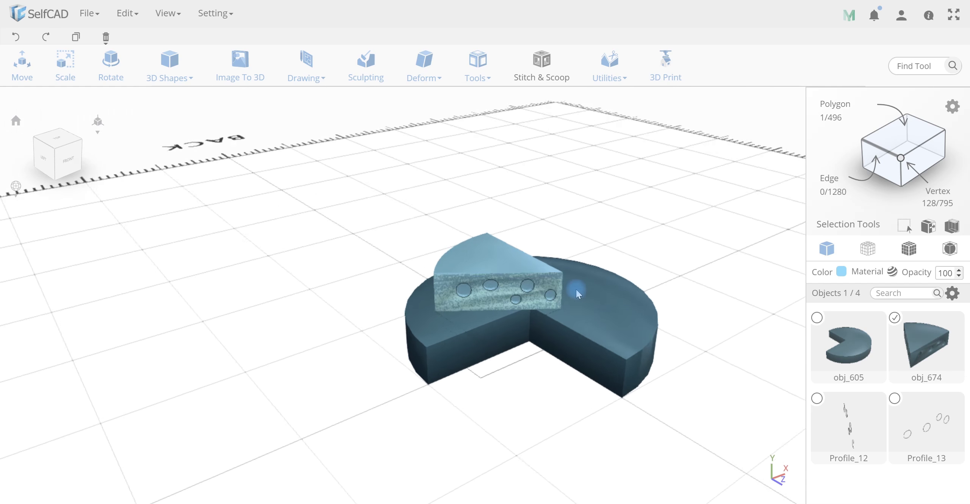
click(580, 328)
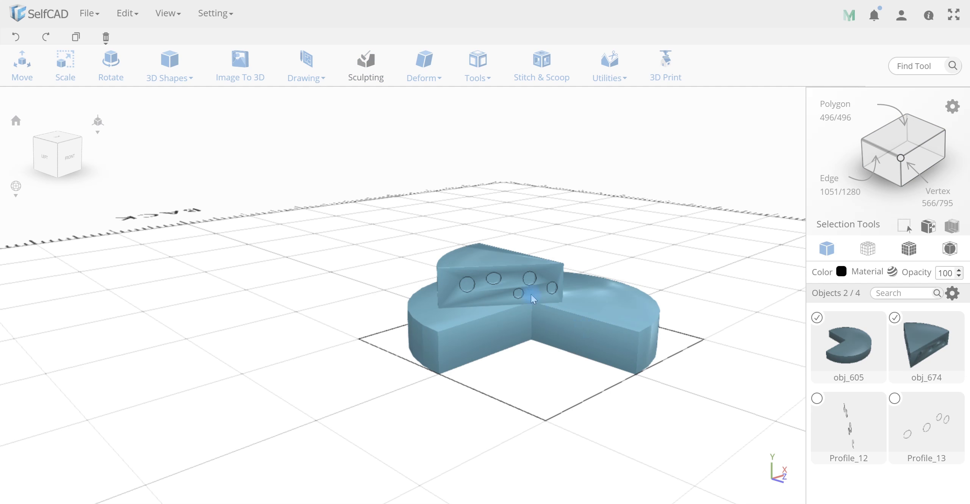
click(516, 273)
Step: Start a new sketch and draw ellipse hole outlines along the wheel's curved rim
click(306, 68)
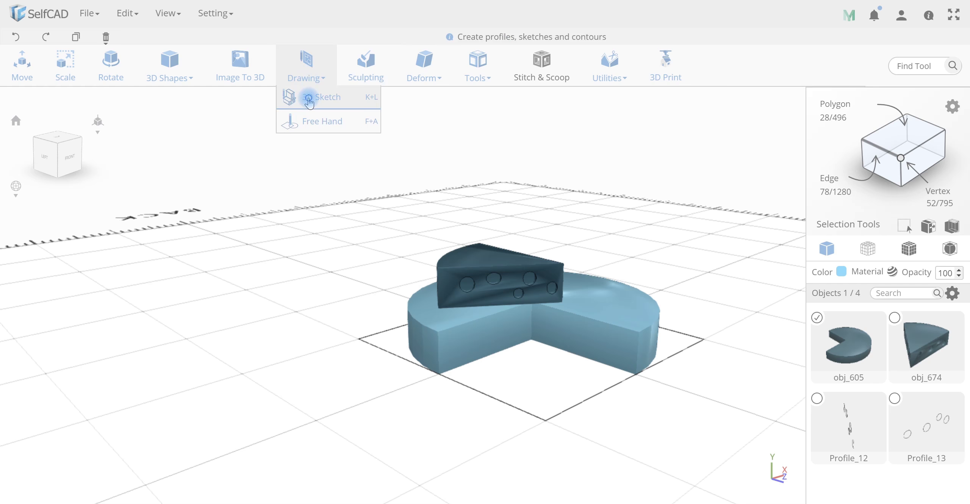
click(310, 96)
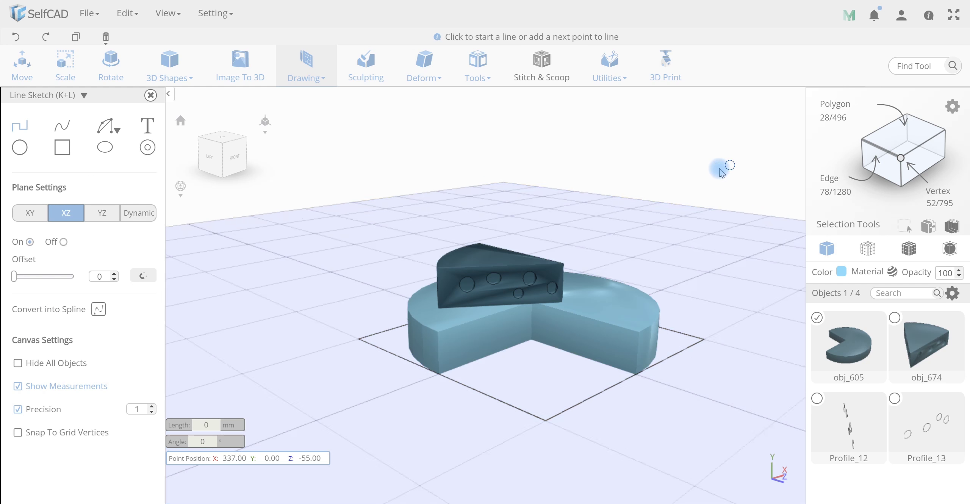
drag(714, 162, 429, 346)
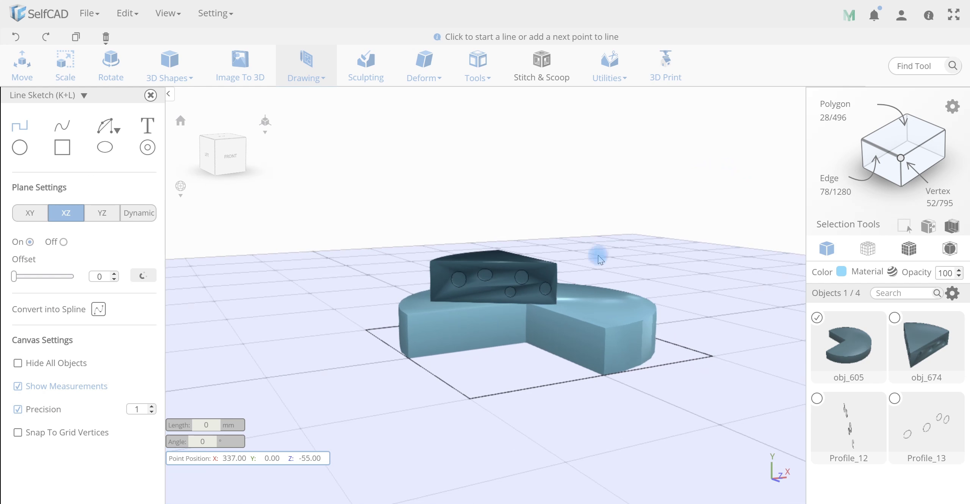
click(105, 147)
click(420, 322)
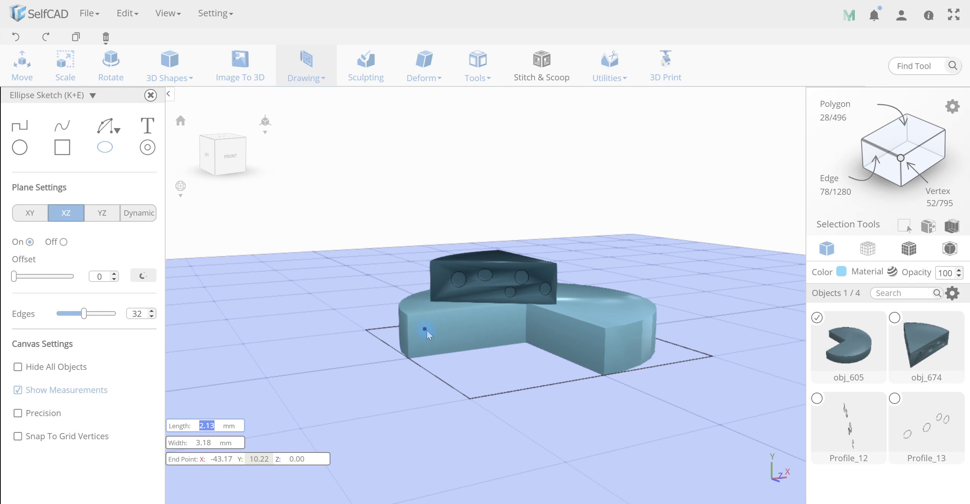
click(432, 333)
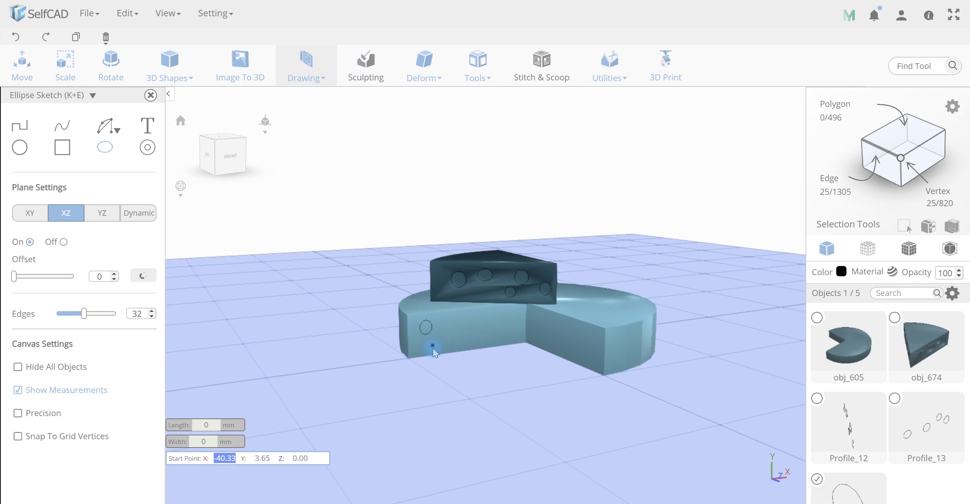
click(448, 337)
click(457, 321)
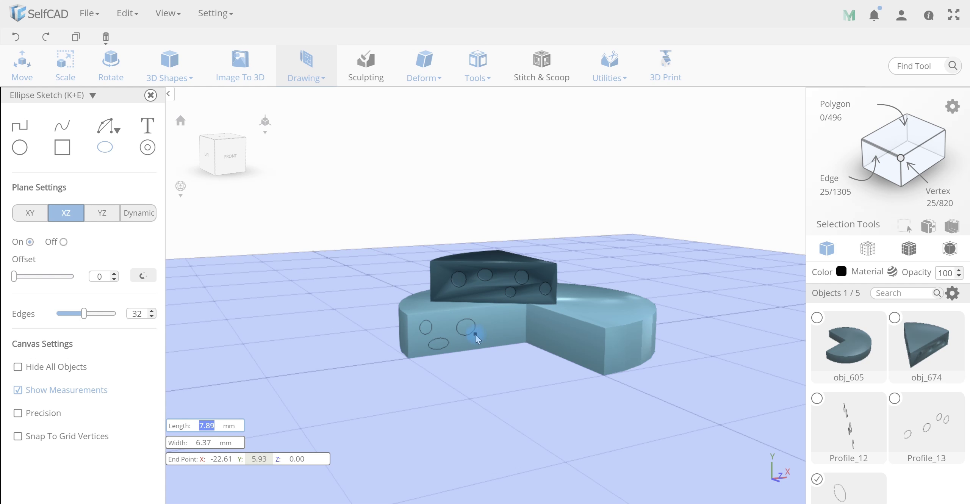
click(482, 337)
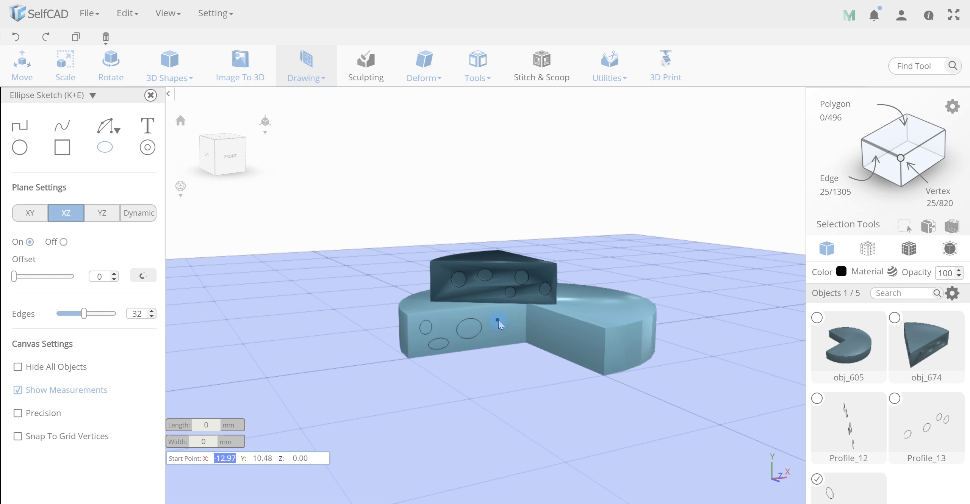
Step: Add more ellipse hole outlines across the wheel's flat cut face
click(492, 315)
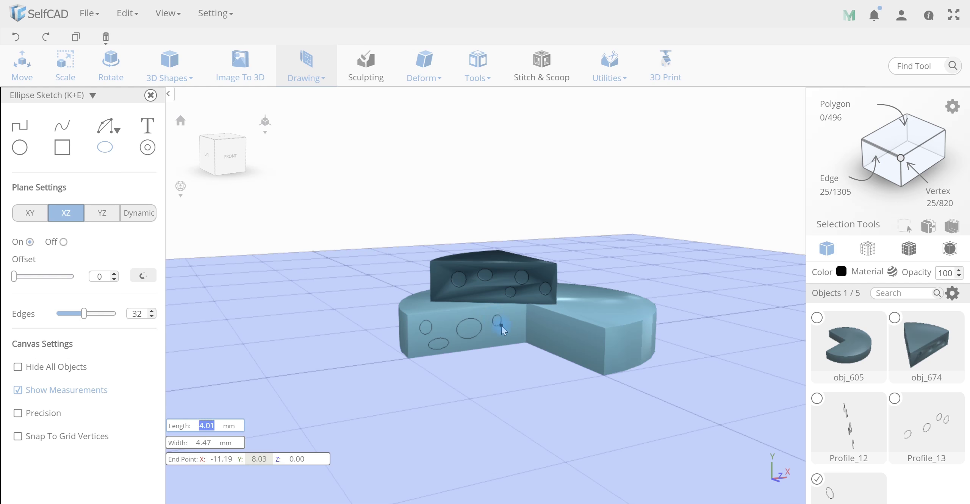
click(504, 329)
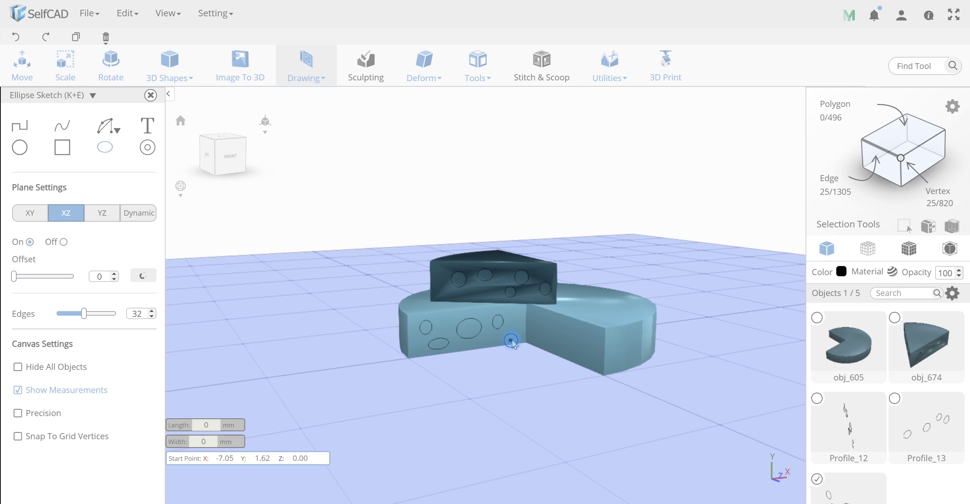
click(524, 326)
click(529, 328)
click(541, 343)
click(537, 319)
click(547, 316)
click(567, 350)
click(593, 336)
click(588, 347)
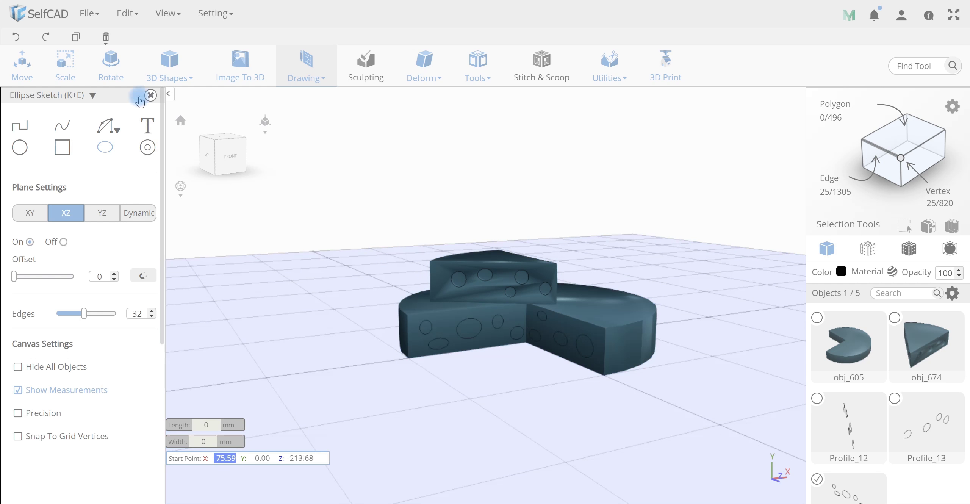
click(150, 96)
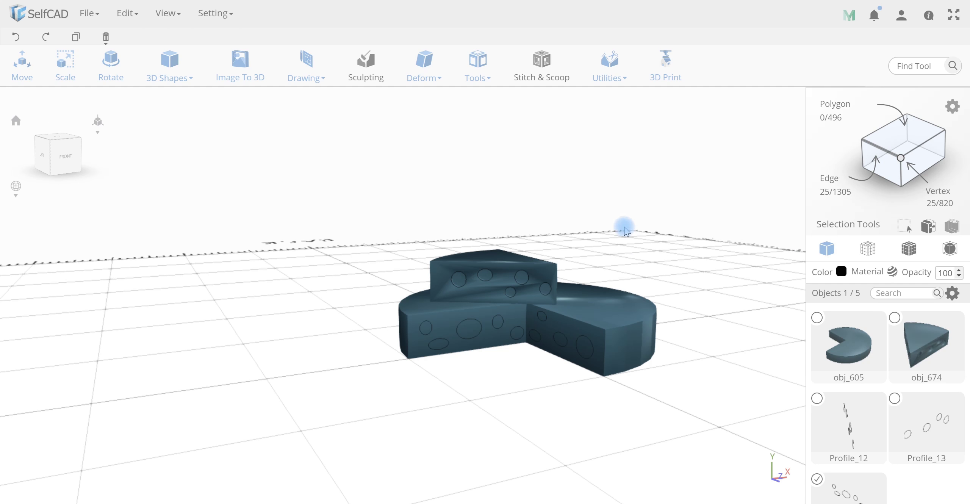
Step: Cut the new ellipse outlines into the base cheese wheel
click(604, 294)
click(609, 63)
click(612, 103)
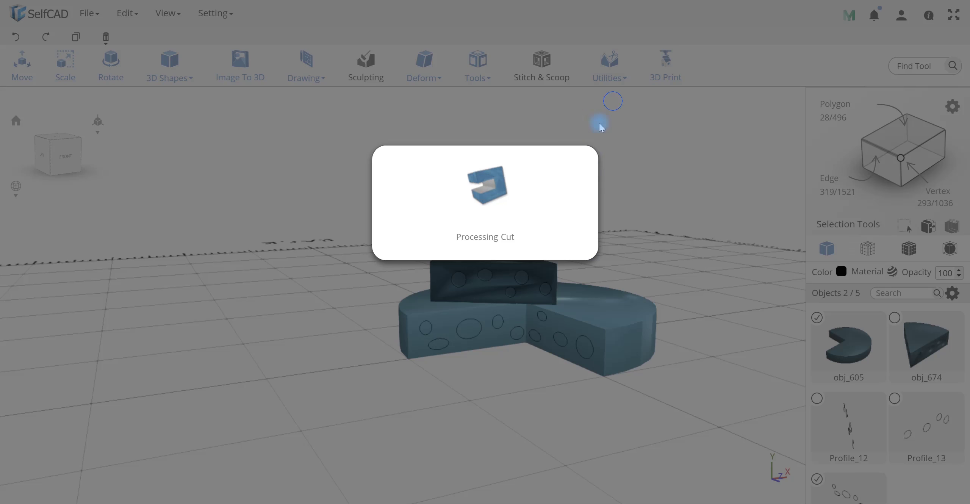
Step: Extrude the wheel's cut holes inward by about -2 and apply
click(489, 80)
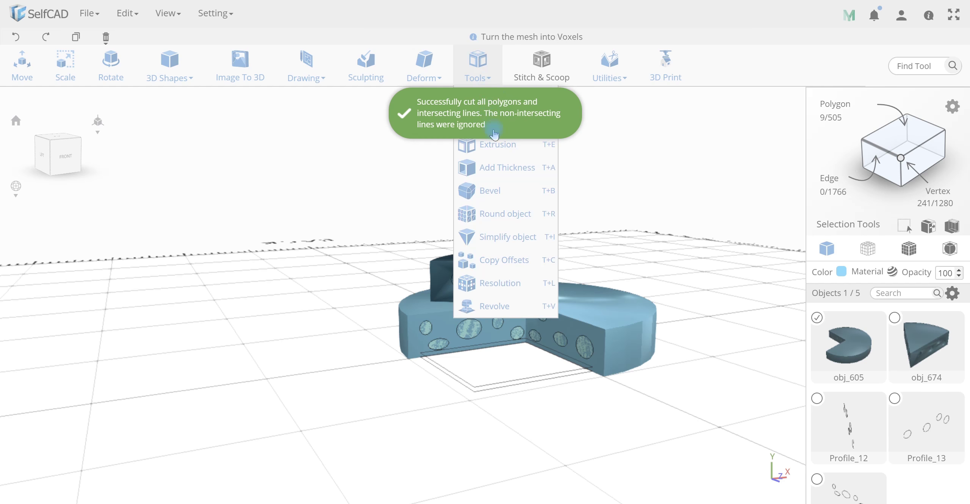
click(497, 142)
drag(491, 380, 619, 379)
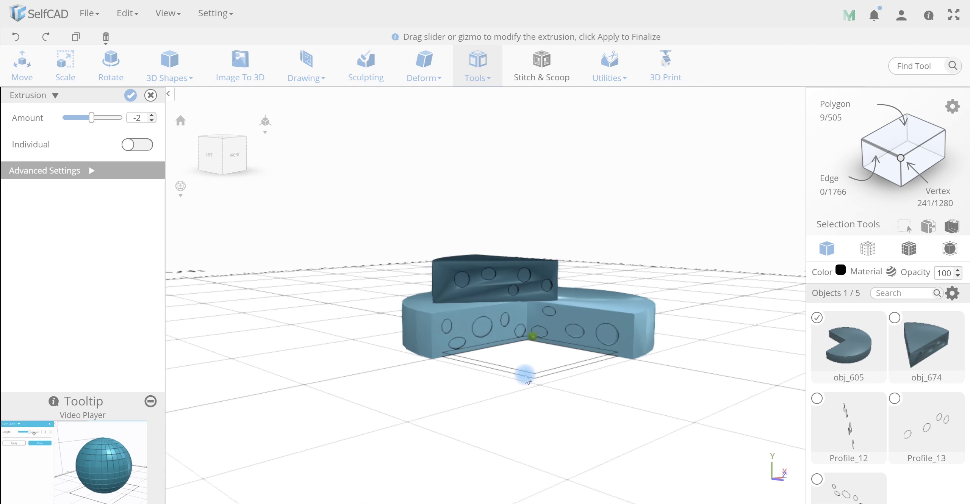
drag(619, 379, 493, 383)
click(129, 99)
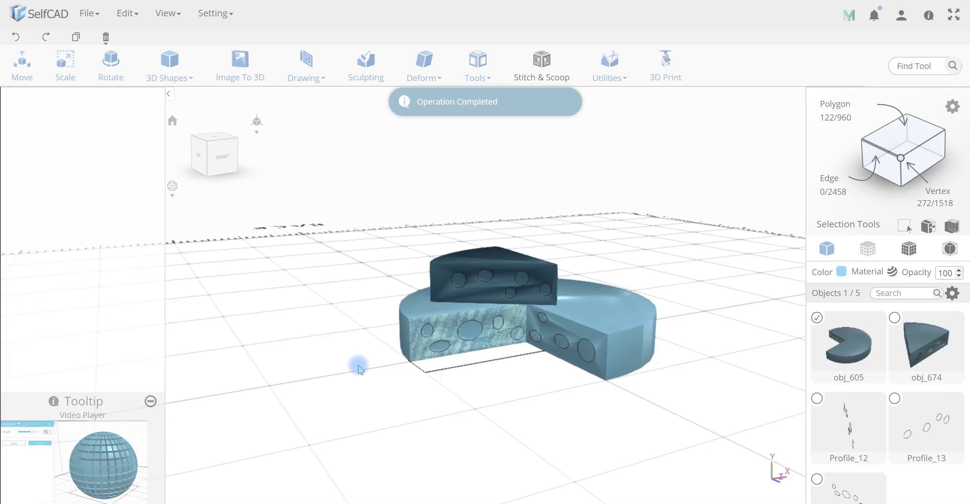
Step: Select the leftover Profile_12 and Profile_13 sketches for deletion
click(550, 418)
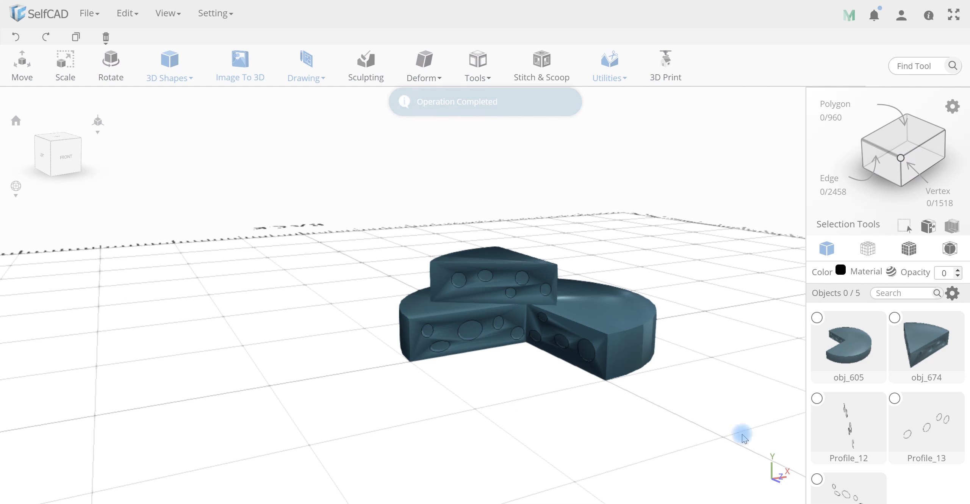
click(817, 398)
click(895, 399)
Step: Delete sketches Profile_12, Profile_13 and Profile_16, then select the wheel and wedge
click(817, 479)
key(Delete)
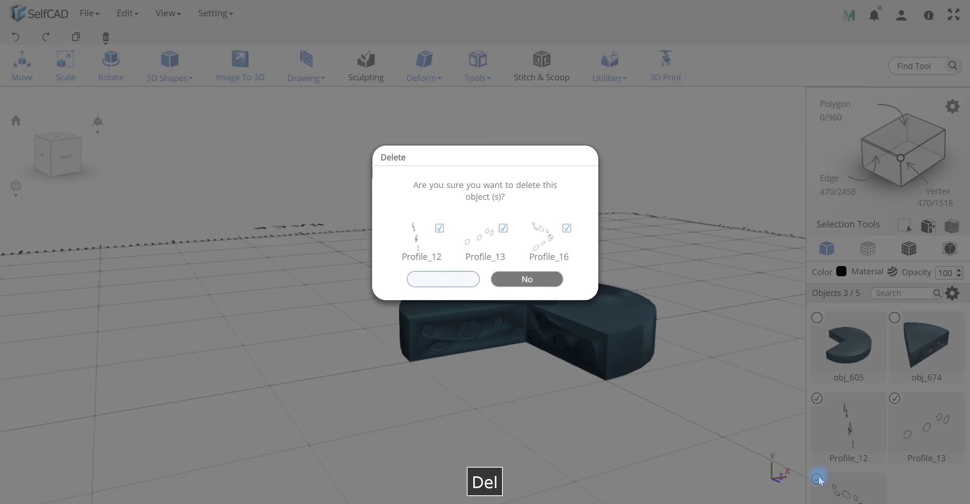
click(460, 279)
drag(581, 430, 606, 358)
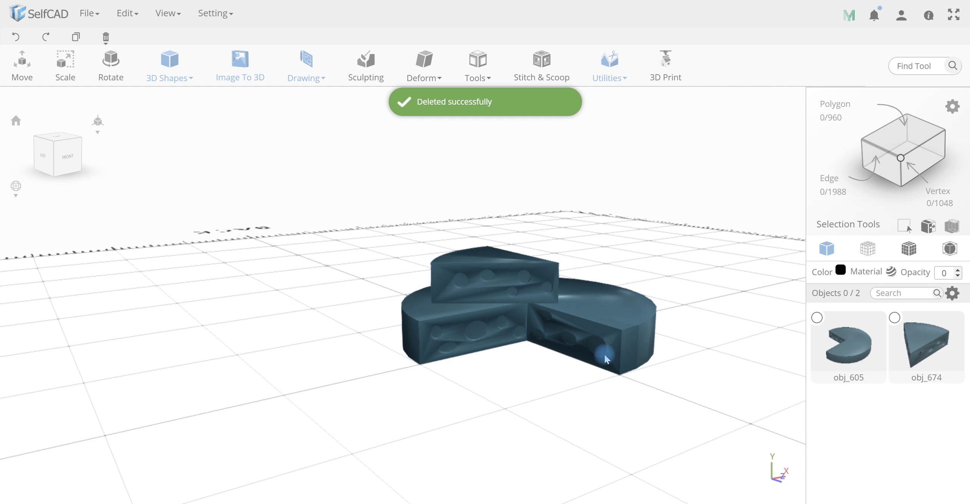
click(615, 320)
mouse_move(643, 390)
mouse_down()
mouse_move(603, 370)
mouse_move(513, 353)
mouse_move(489, 379)
mouse_up()
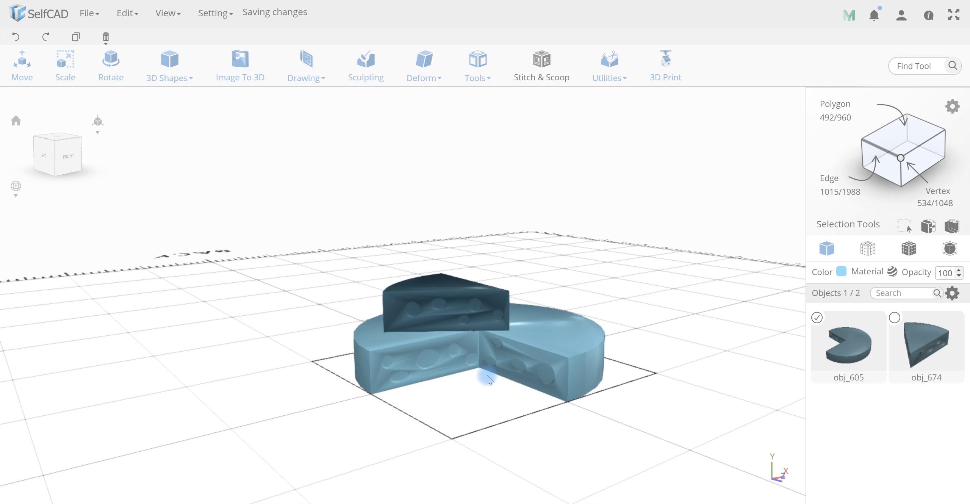
click(477, 331)
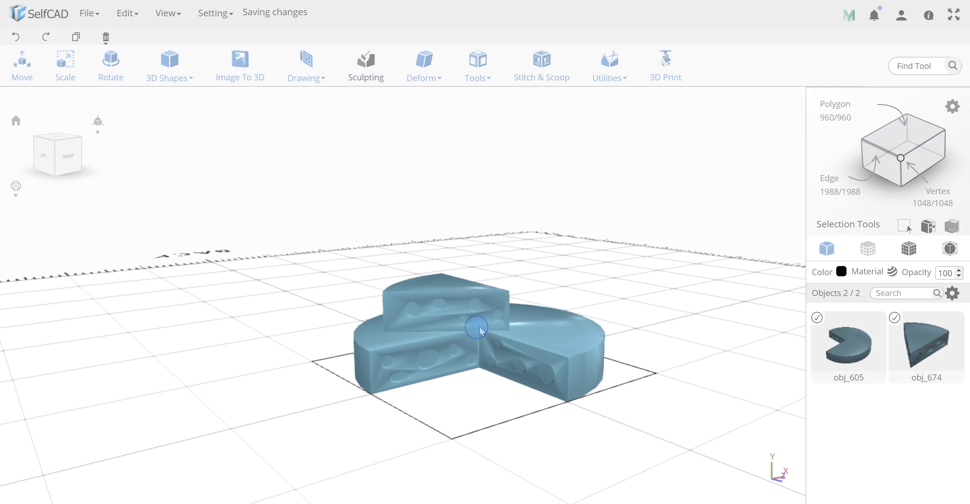
Step: Apply the Default material to both pieces and colour them golden yellow (about #ffb92b)
click(891, 271)
click(48, 281)
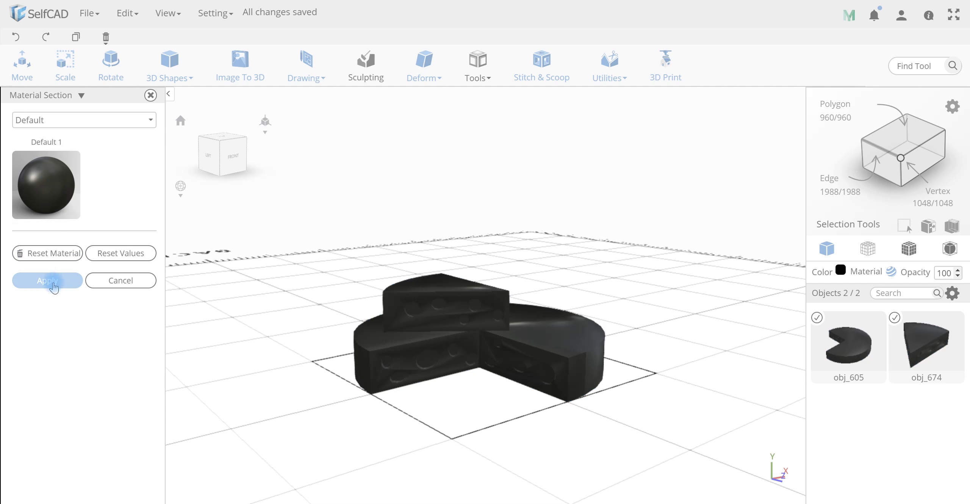
click(832, 271)
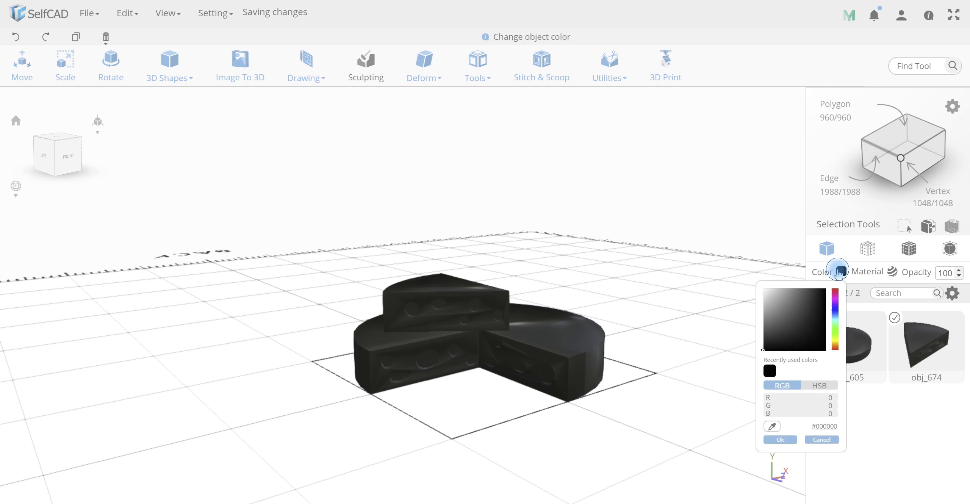
click(835, 342)
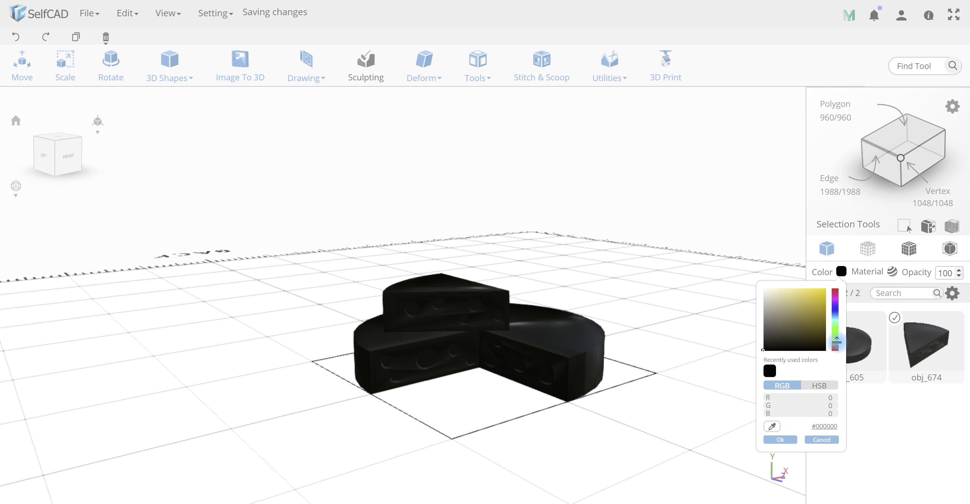
click(810, 292)
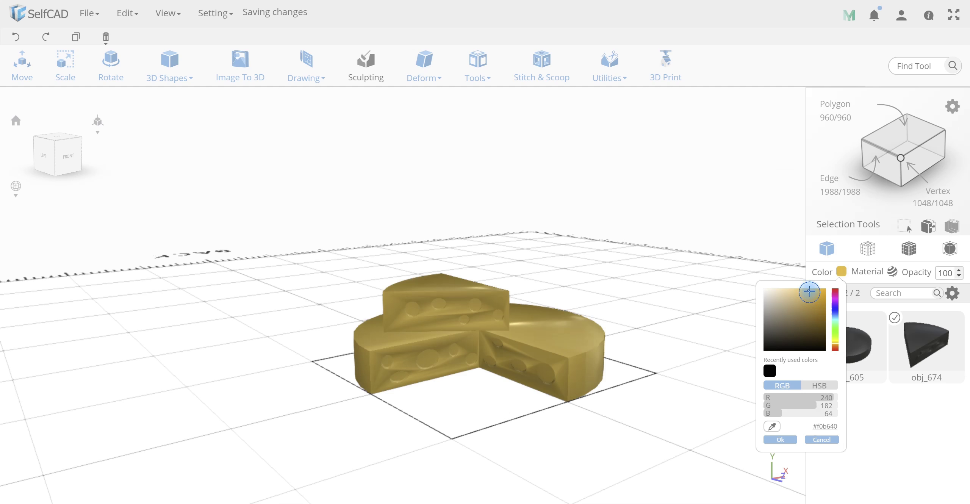
mouse_move(803, 292)
mouse_down()
mouse_move(818, 294)
mouse_move(801, 292)
mouse_up()
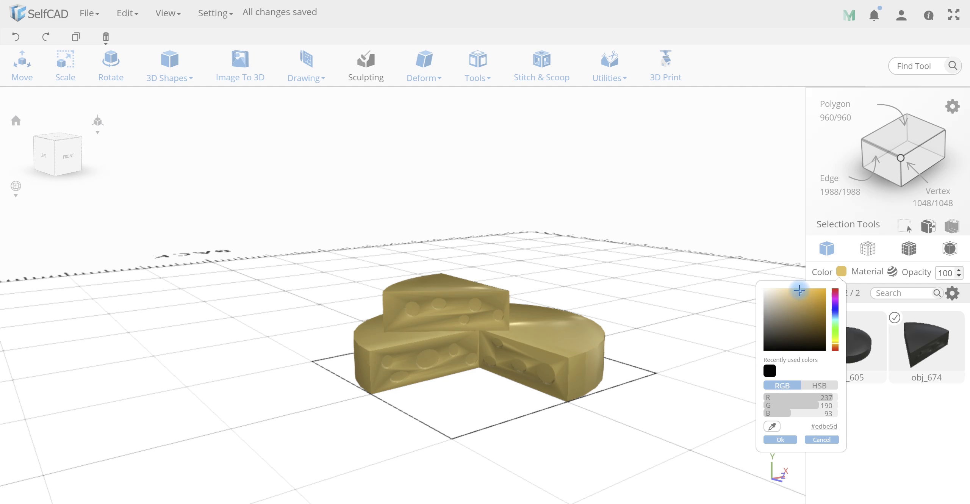
drag(799, 291, 818, 287)
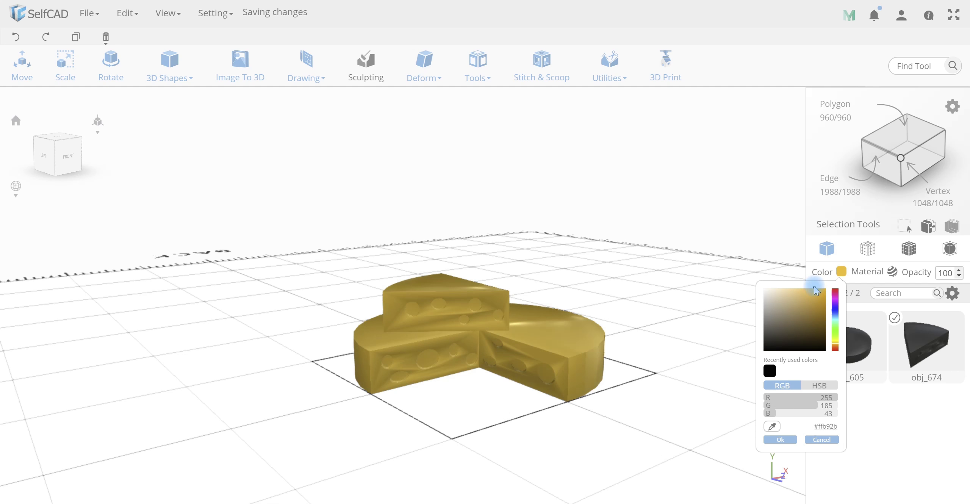
click(780, 440)
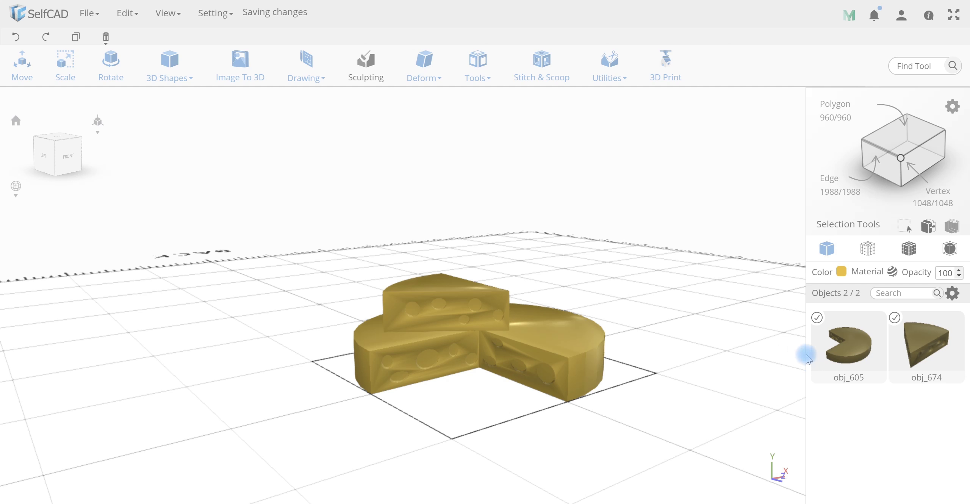
Step: Recolour only the top wedge obj_674 a paler yellow, about #fbc75c
right_drag(497, 404, 517, 409)
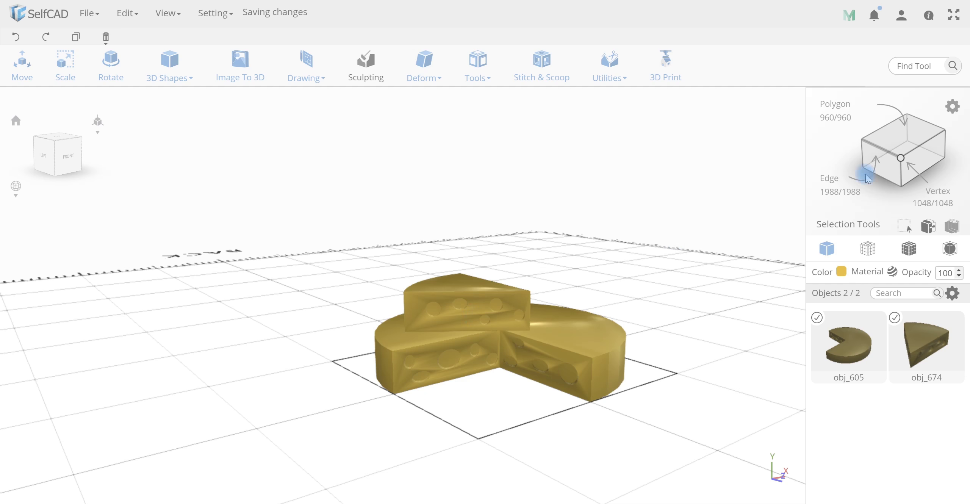
click(502, 393)
click(496, 303)
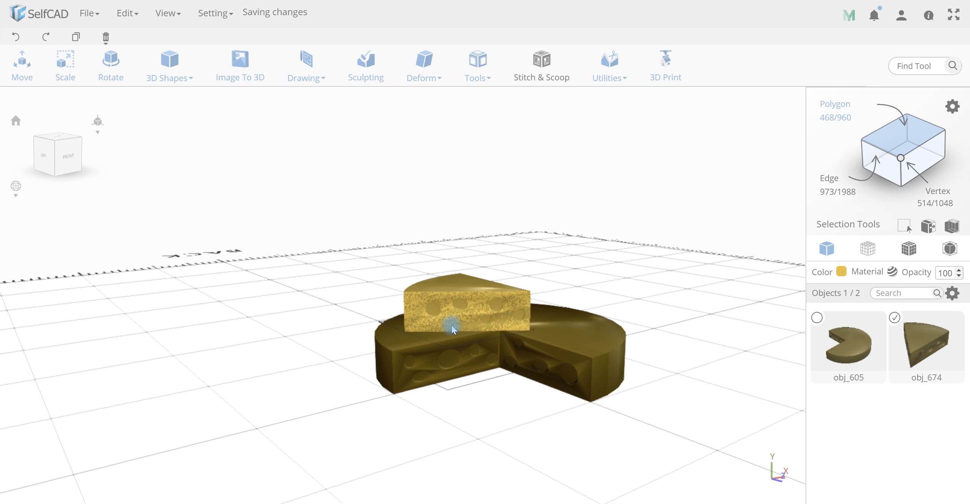
right_drag(593, 452, 424, 420)
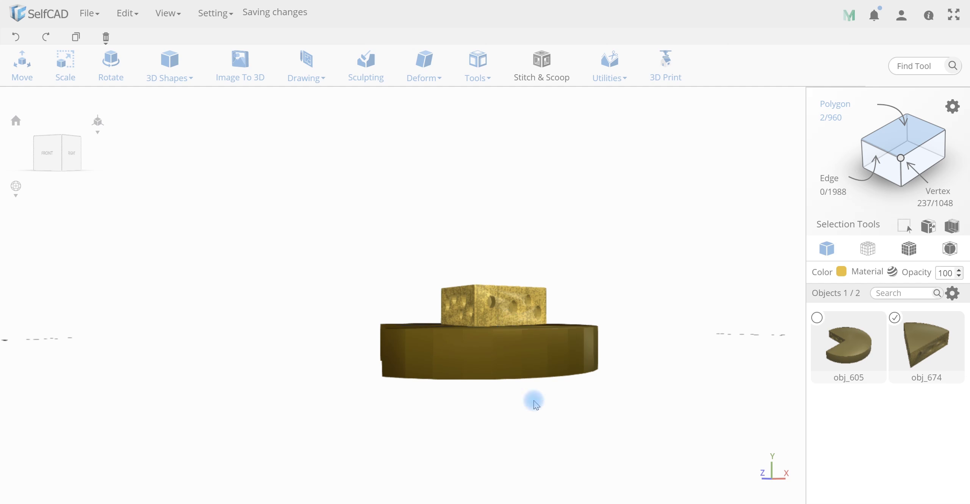
right_drag(534, 404, 577, 441)
click(841, 272)
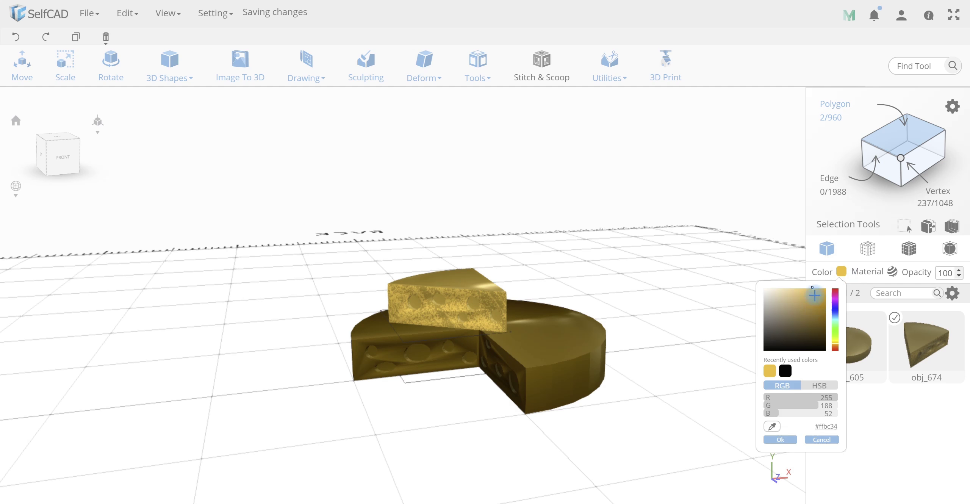
drag(812, 289, 799, 289)
click(788, 440)
Step: Recolour the wedge's two cut faces to match, then select both cheese pieces
right_drag(643, 407, 688, 416)
click(469, 340)
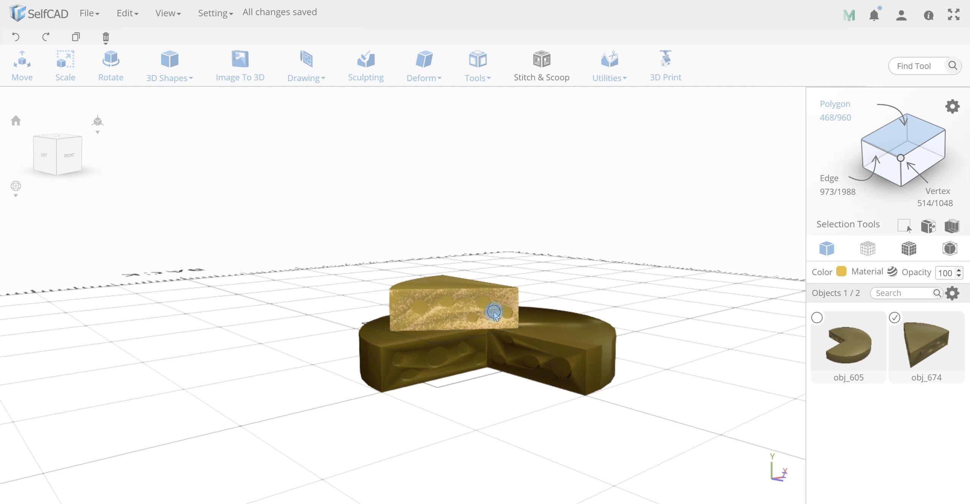
right_drag(623, 277, 493, 297)
click(494, 297)
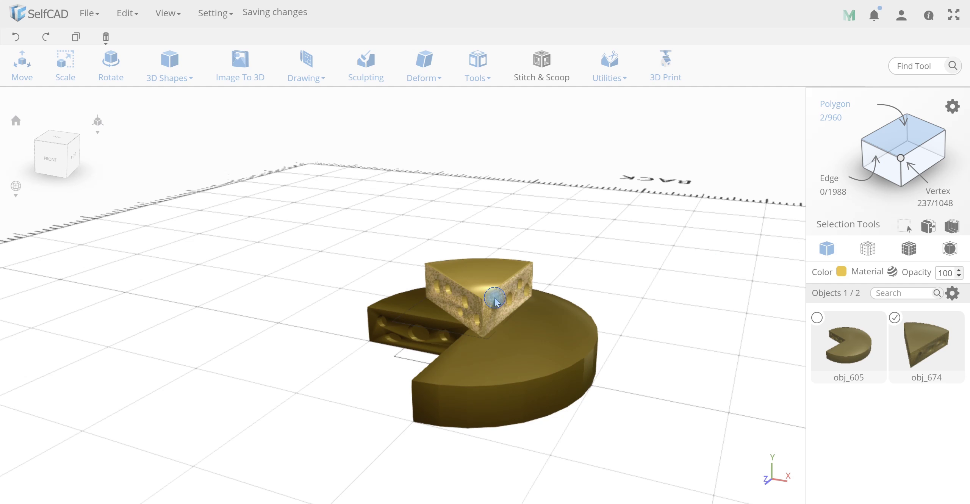
click(841, 271)
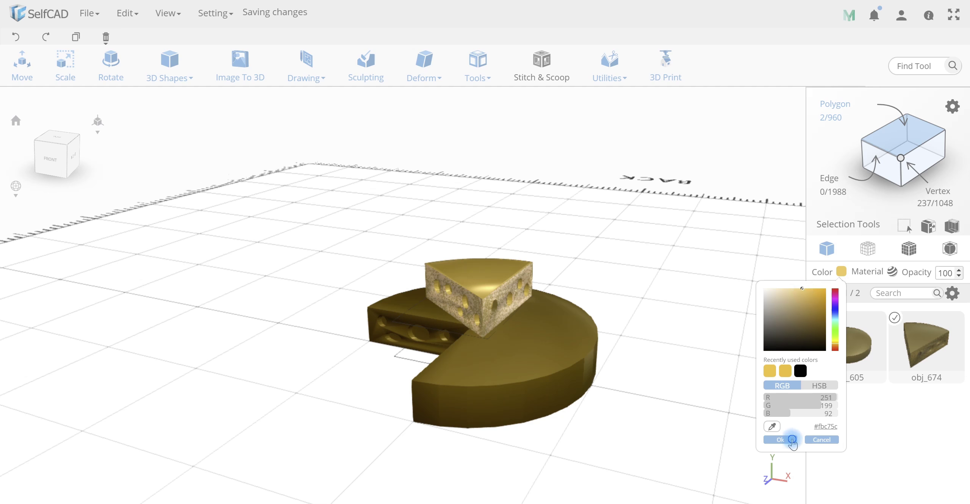
click(792, 440)
right_drag(628, 427, 701, 415)
right_drag(643, 391, 640, 395)
shift+click(607, 344)
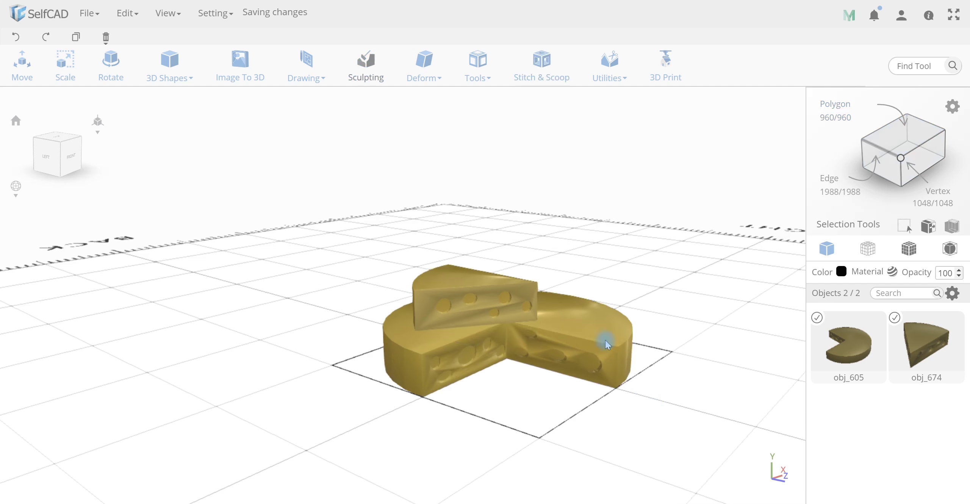
Step: Give the wheel's left and right cut faces the lighter recent yellow swatch
click(900, 157)
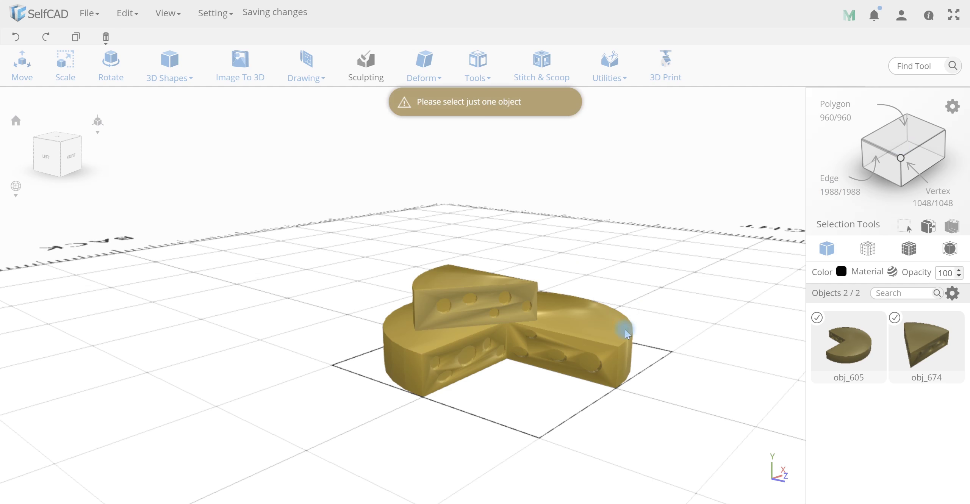
shift+click(497, 306)
click(569, 348)
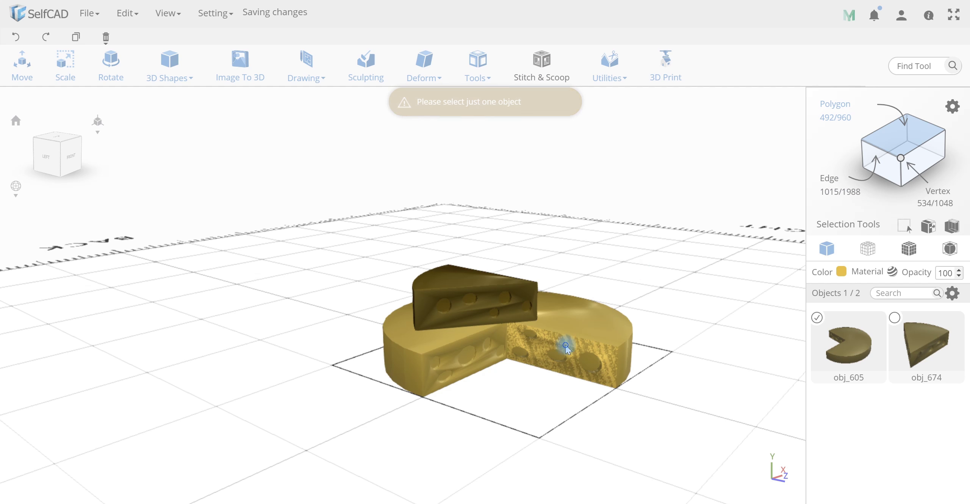
click(469, 359)
right_drag(520, 394, 520, 403)
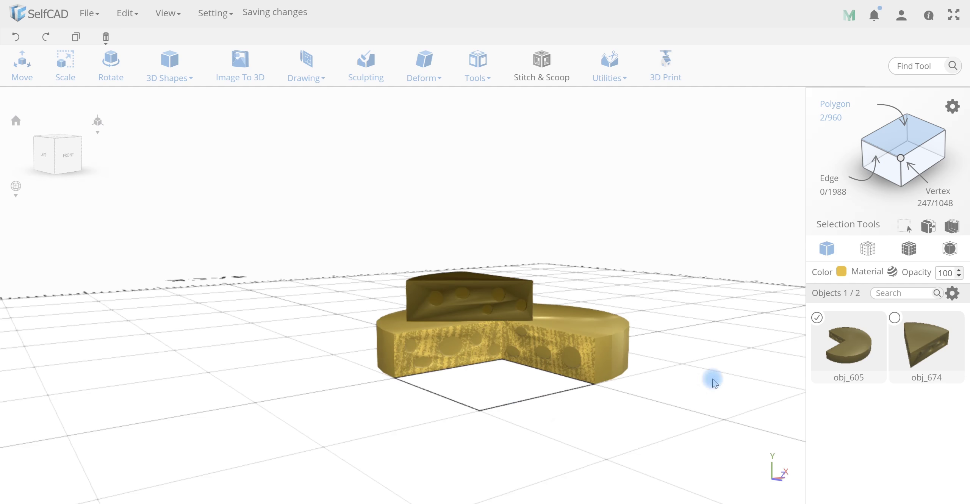
click(841, 271)
click(769, 371)
click(779, 439)
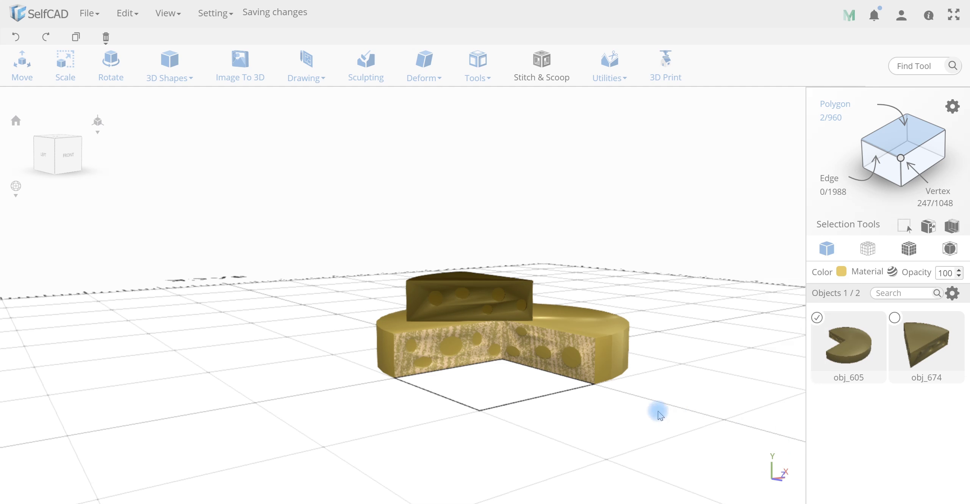
Step: Select the cheese wheel's top face, ready for editing
click(637, 408)
mouse_move(637, 402)
mouse_down()
mouse_move(649, 403)
mouse_move(630, 402)
mouse_up()
click(506, 303)
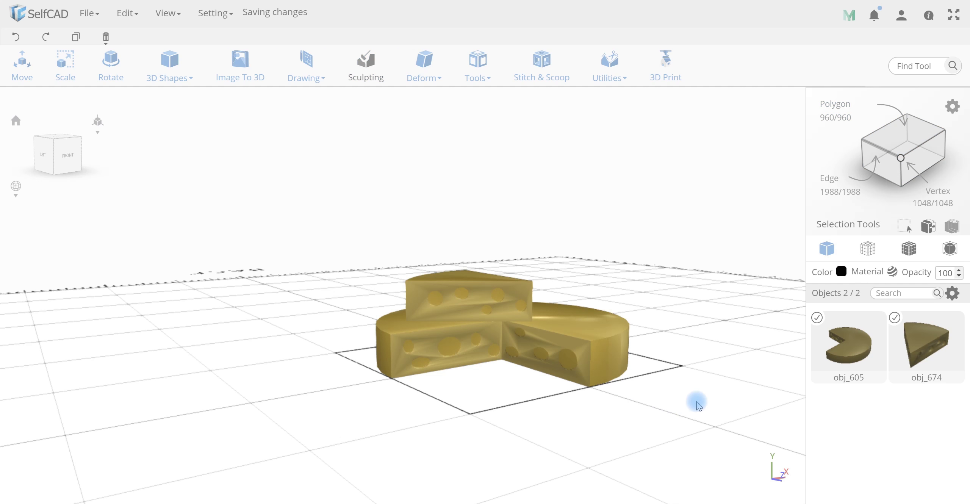
mouse_move(700, 408)
mouse_down()
mouse_move(625, 391)
mouse_move(606, 407)
mouse_move(652, 400)
mouse_move(606, 391)
mouse_move(632, 387)
mouse_move(670, 399)
mouse_up()
click(670, 399)
click(595, 331)
drag(720, 286, 693, 303)
click(586, 325)
drag(681, 335, 731, 316)
Step: Raise the wheel's selected top face from Y 16.16 to 17.16
key(m)
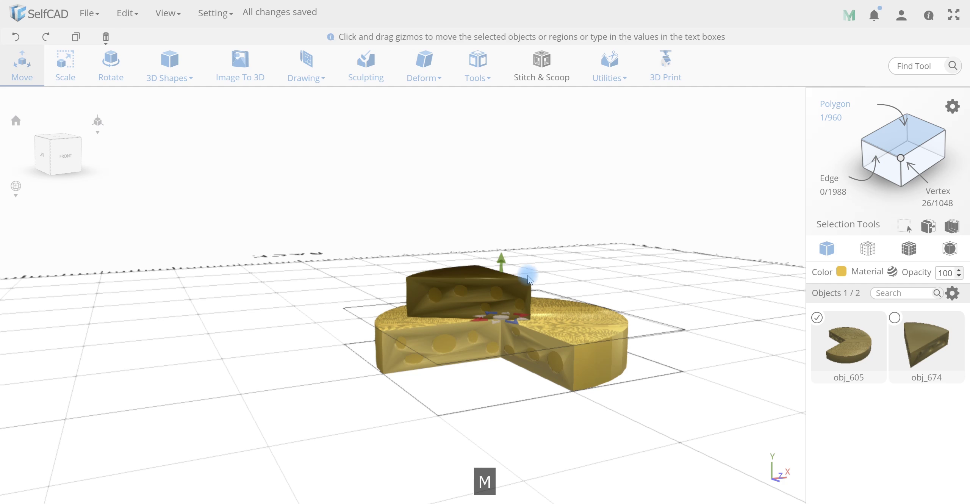
drag(502, 261, 503, 260)
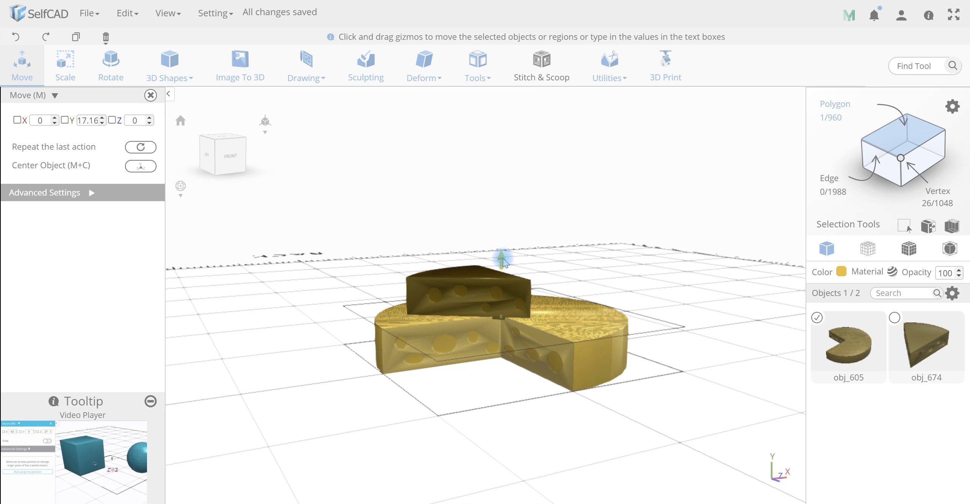
key(s)
Step: Extrude the selected top face about 0.79 and apply the extrusion
click(149, 97)
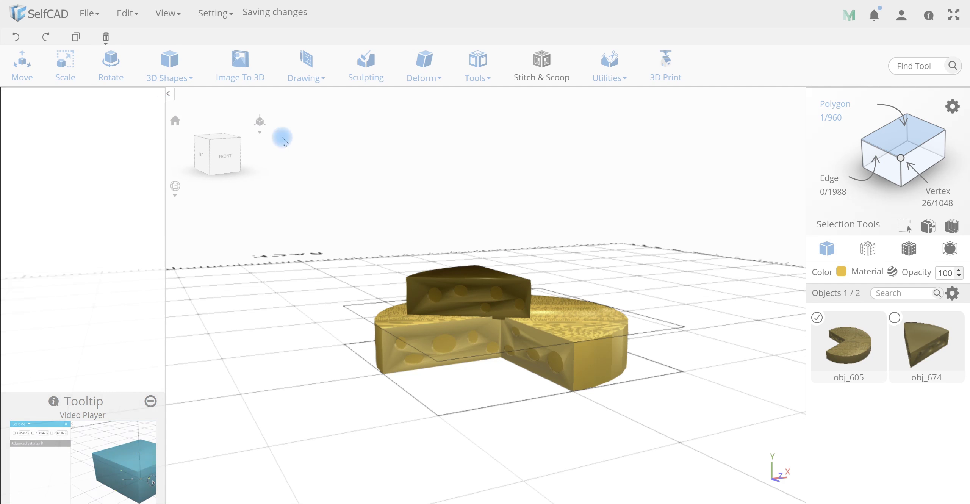
click(497, 144)
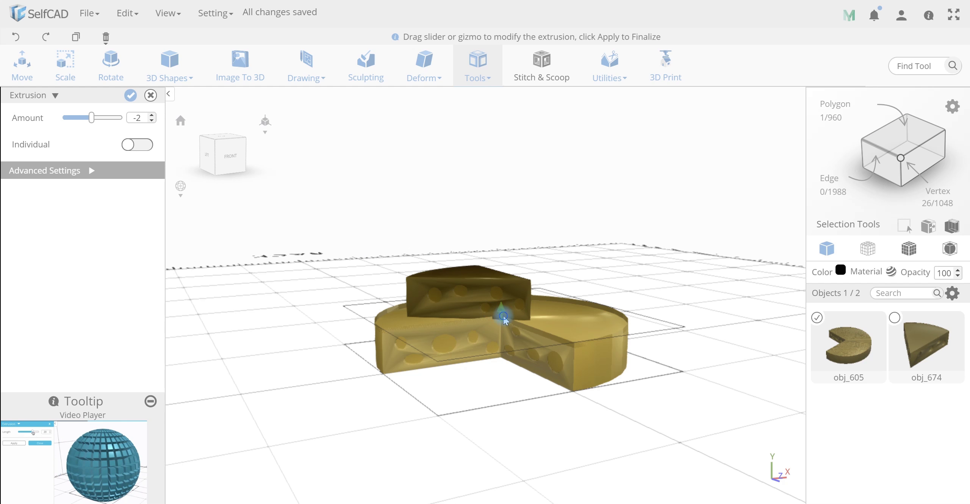
drag(501, 310, 508, 303)
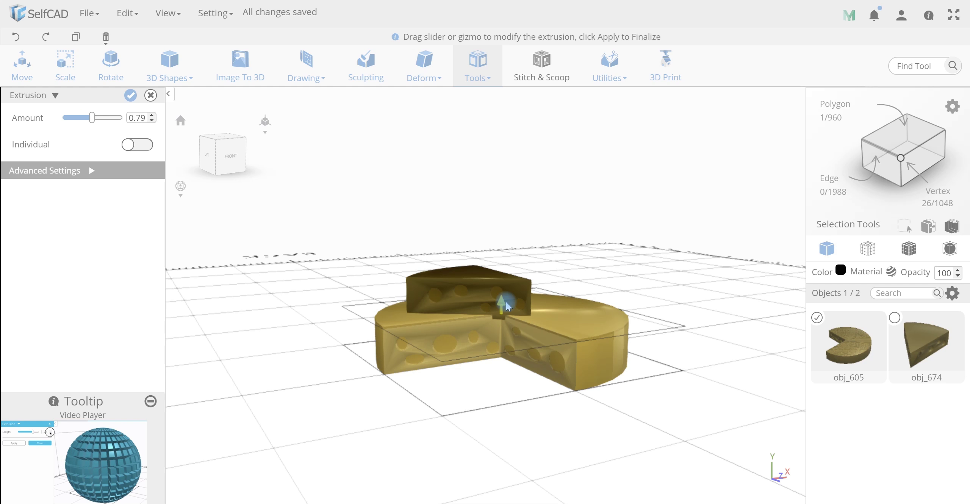
click(131, 95)
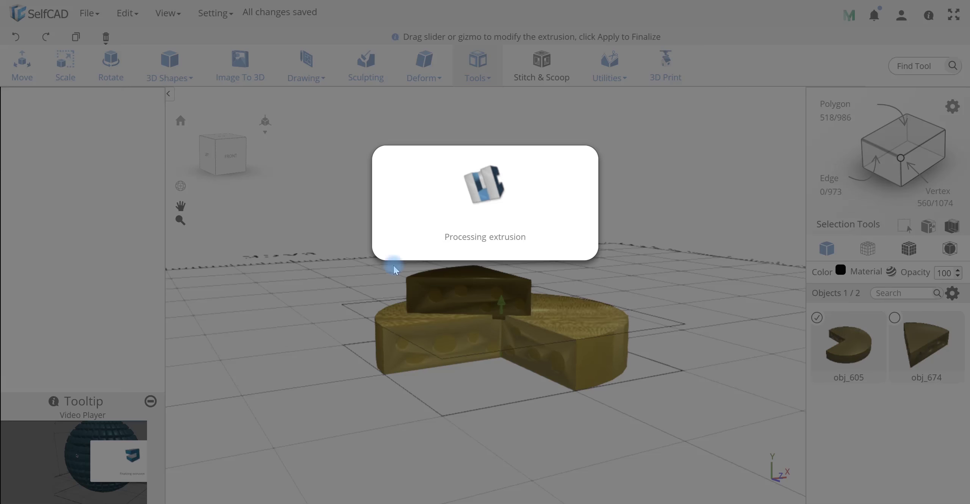
key(s)
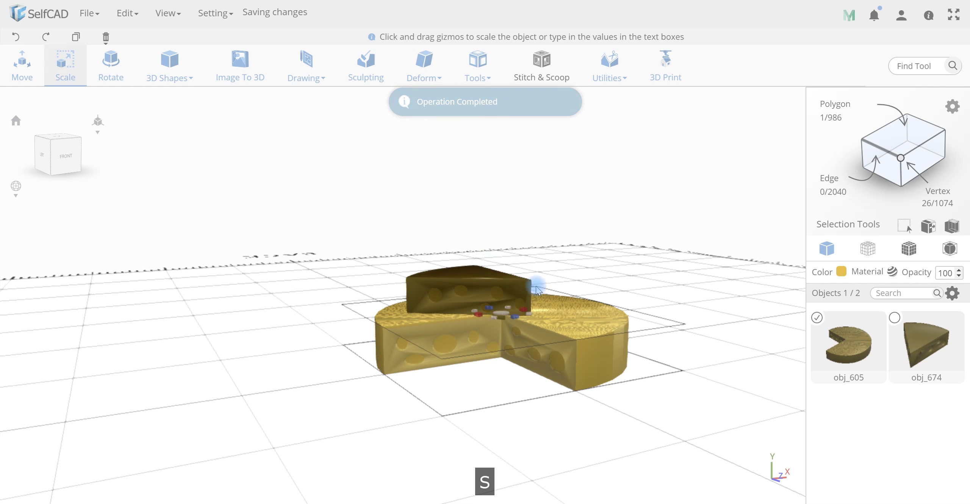
Step: Shrink the extruded face slightly and raise it to Y 18.95
drag(506, 317, 494, 334)
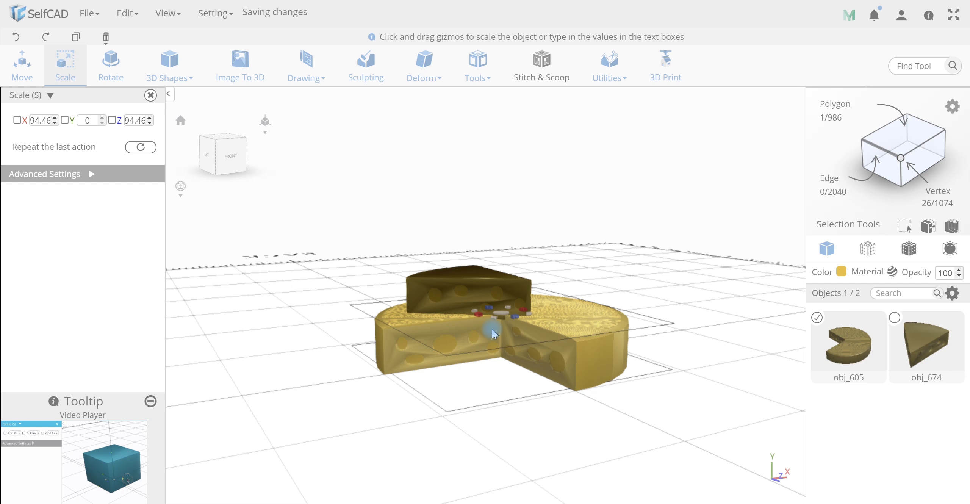
key(m)
drag(501, 260, 501, 260)
click(494, 379)
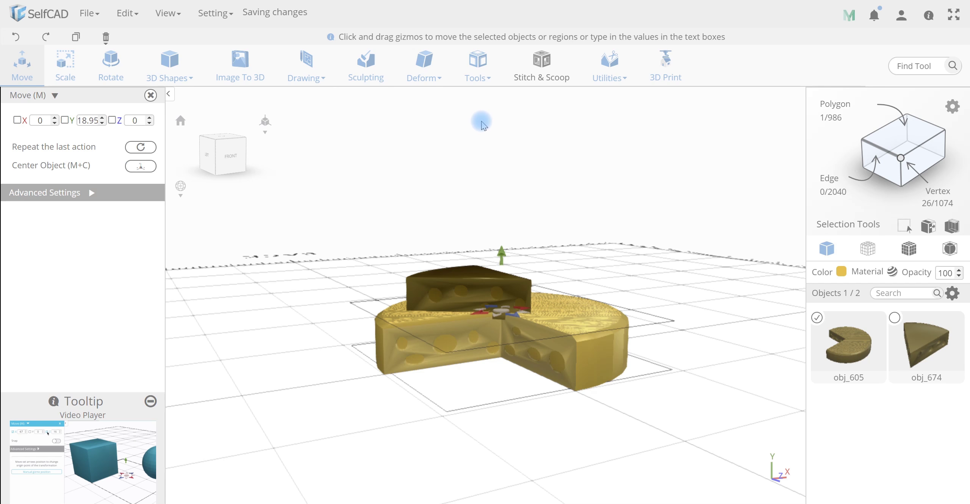
Step: Preview a second extrusion of 0.58 on the peg face
mouse_move(536, 290)
mouse_down()
mouse_move(487, 396)
mouse_move(476, 389)
mouse_move(537, 397)
mouse_up()
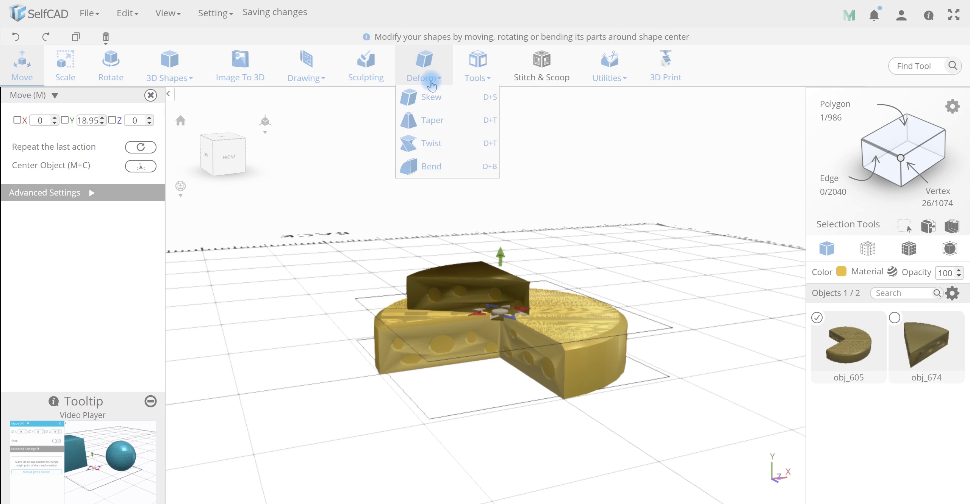
mouse_move(477, 67)
click(472, 145)
drag(500, 309, 506, 304)
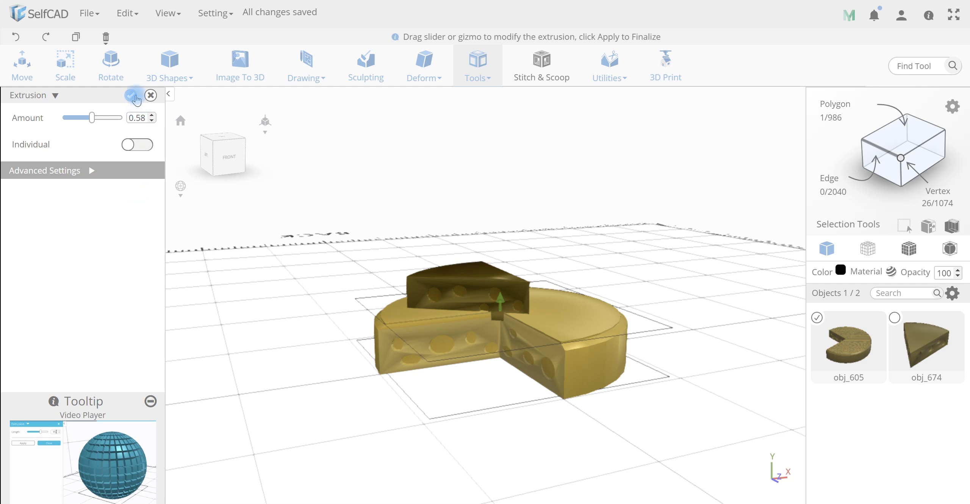
Step: Apply the 0.58 extrusion, narrow the peg face and raise its top to Y 19.53
click(131, 95)
key(s)
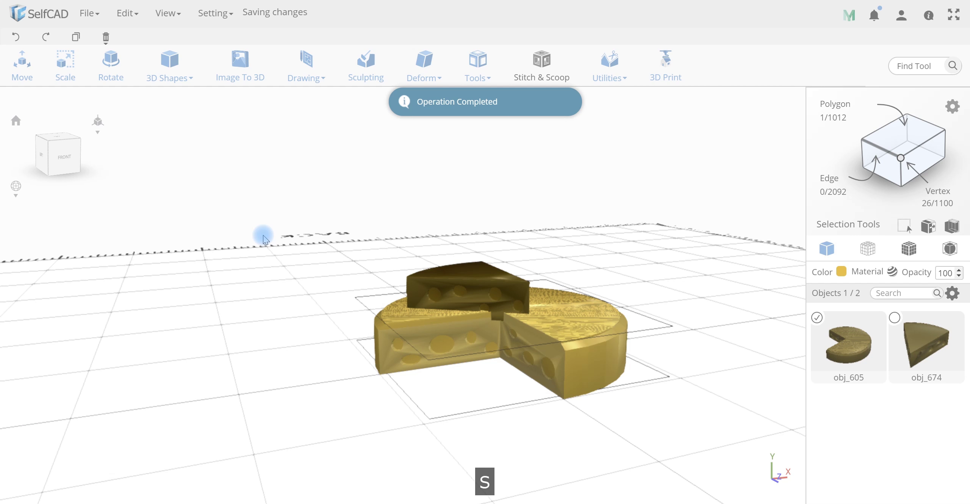
drag(502, 322, 503, 329)
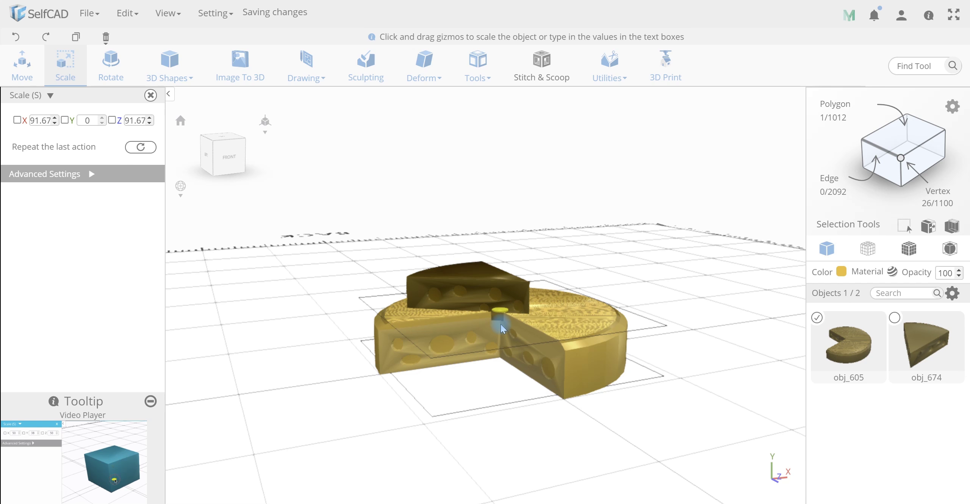
key(m)
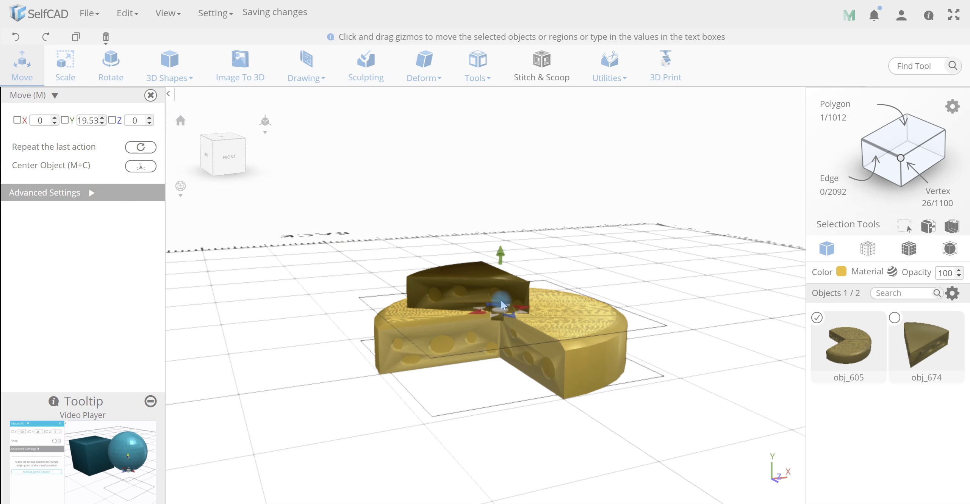
drag(501, 255, 502, 256)
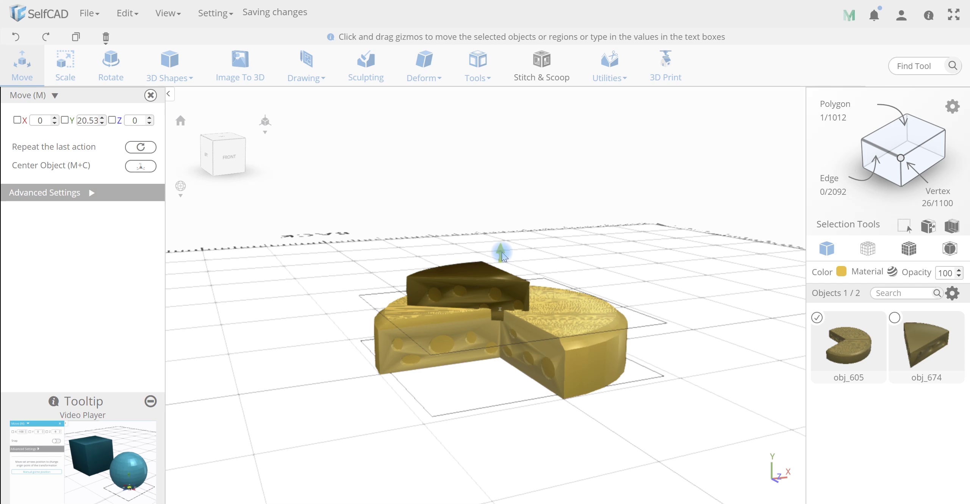
right_drag(506, 380, 539, 372)
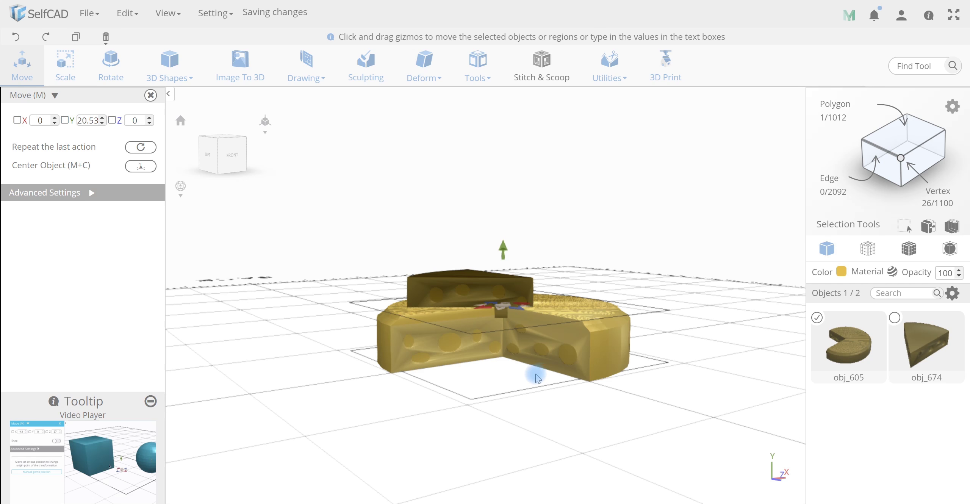
right_drag(526, 301, 521, 325)
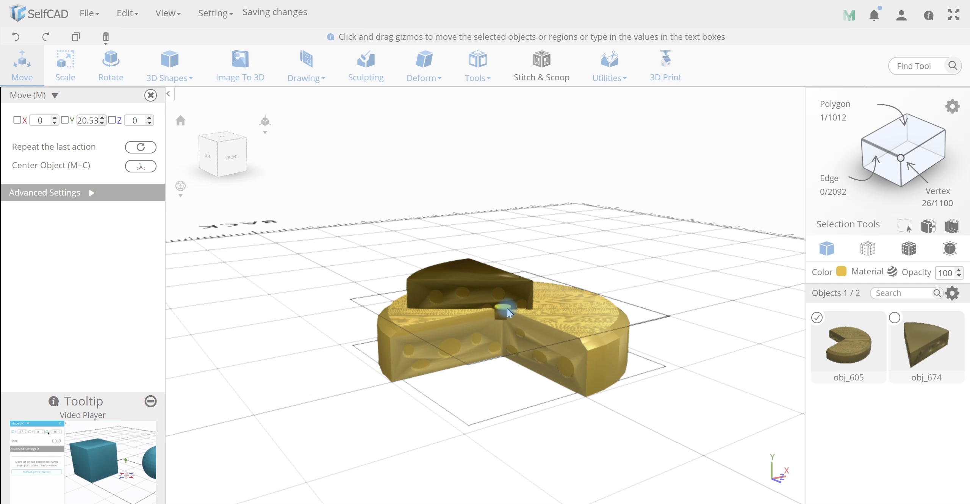
drag(503, 259, 502, 261)
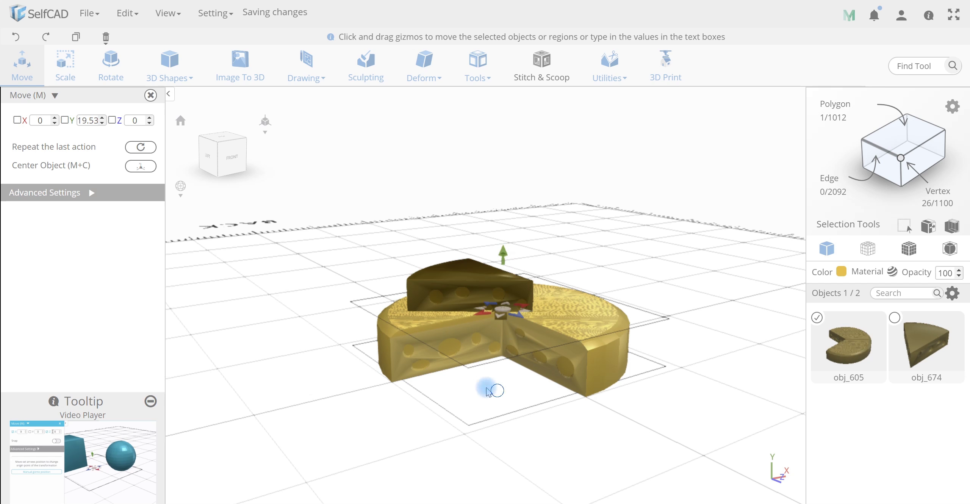
drag(487, 390, 484, 387)
click(150, 95)
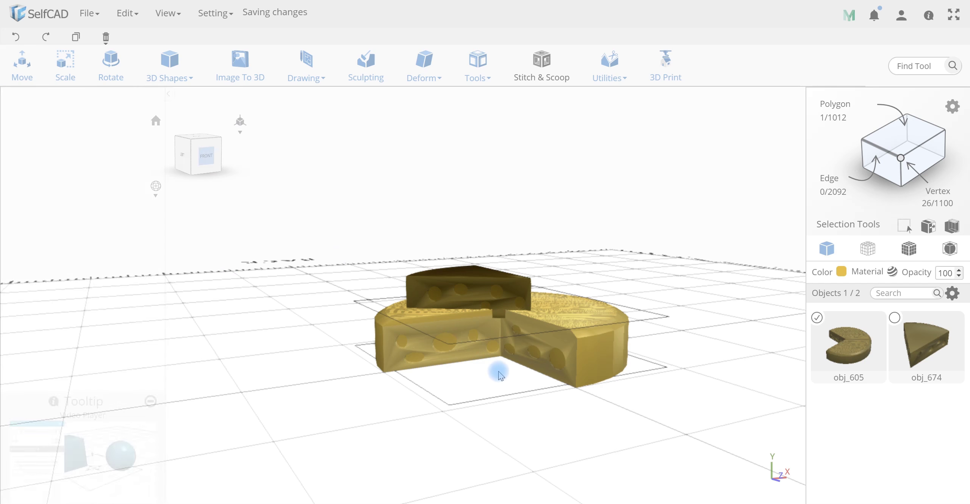
Step: Select the cheese wedge on its own and pick its top face
click(498, 370)
click(487, 295)
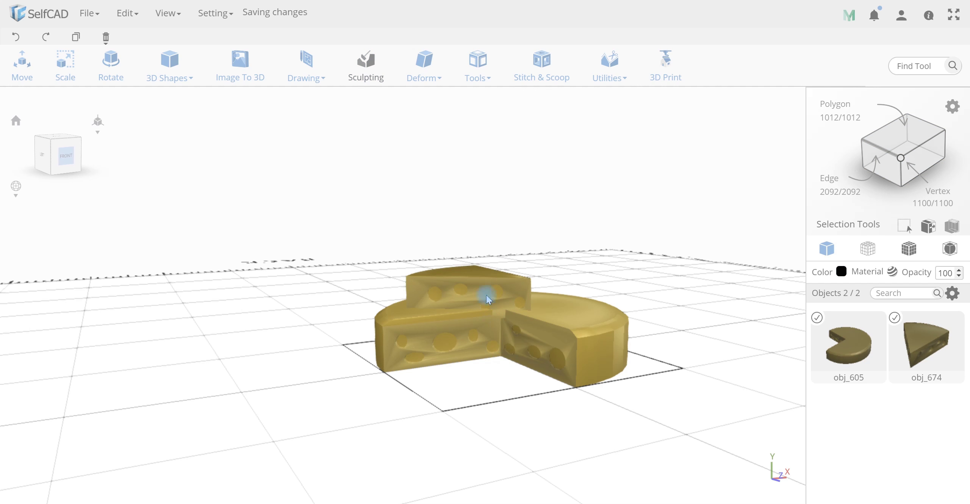
click(529, 353)
click(22, 64)
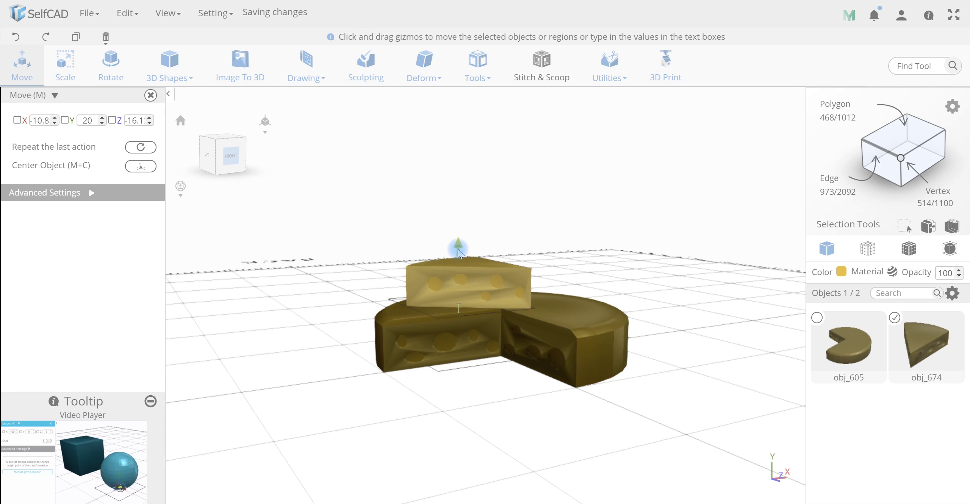
drag(526, 401, 516, 369)
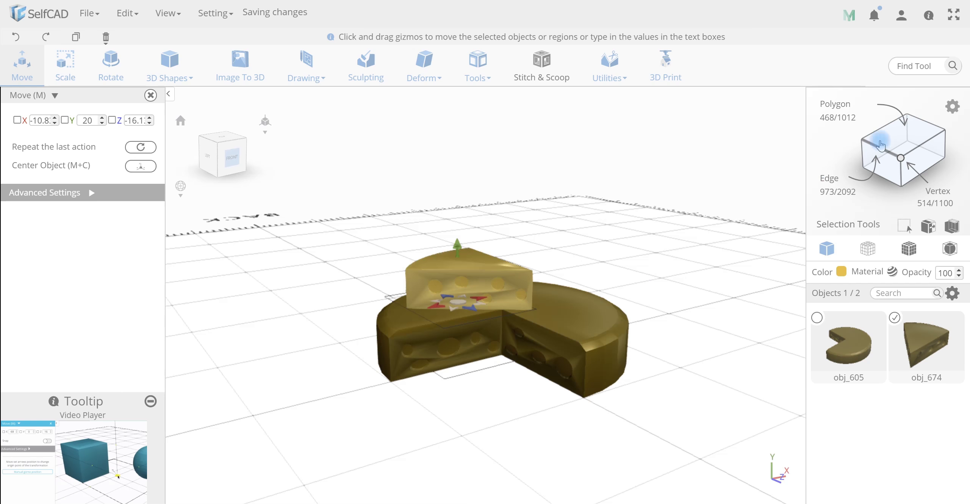
click(489, 265)
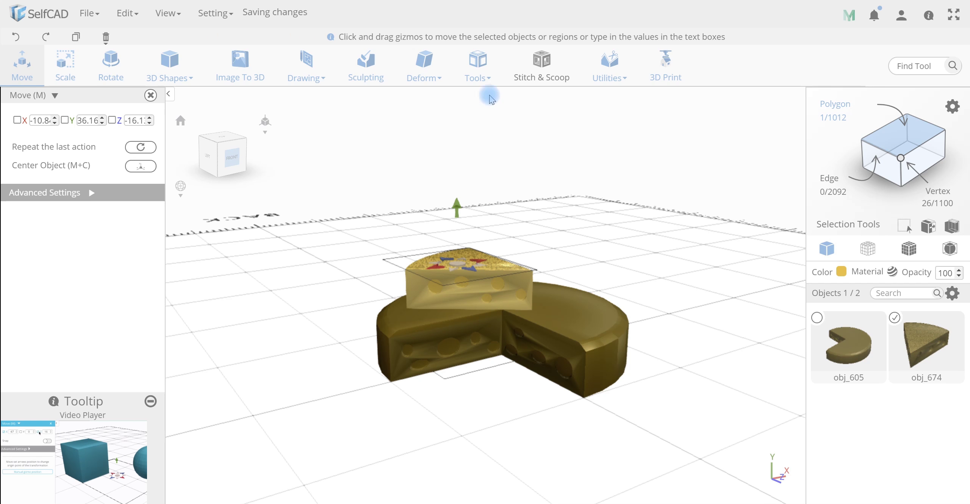
Step: Preview a 1.06 upward extrusion of the wedge's top face
click(478, 72)
click(492, 143)
drag(459, 262, 459, 253)
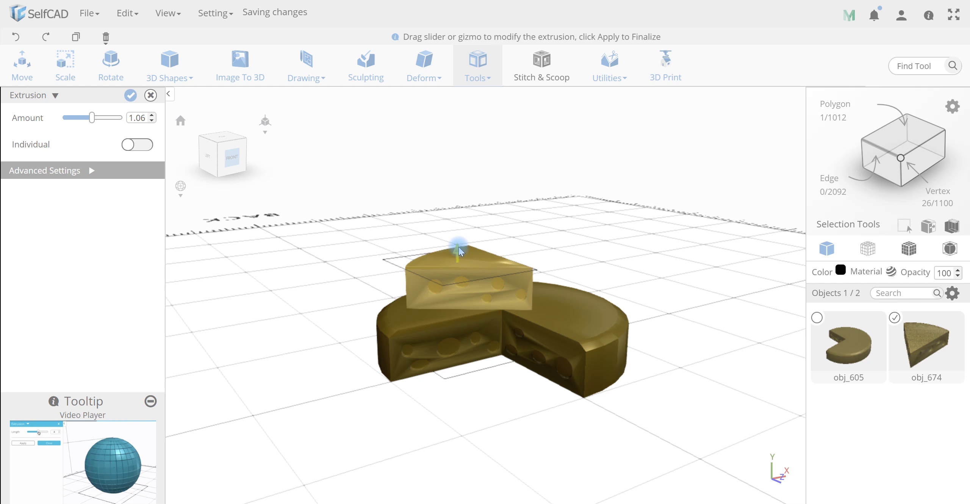
Step: Apply the wedge extrusion, narrow its face, raise it to Y 38.01, then deselect everything
click(128, 98)
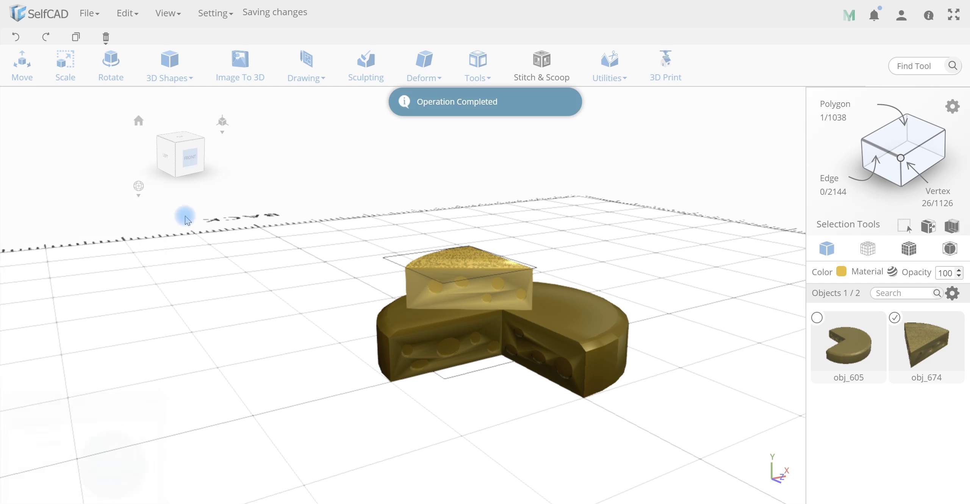
key(s)
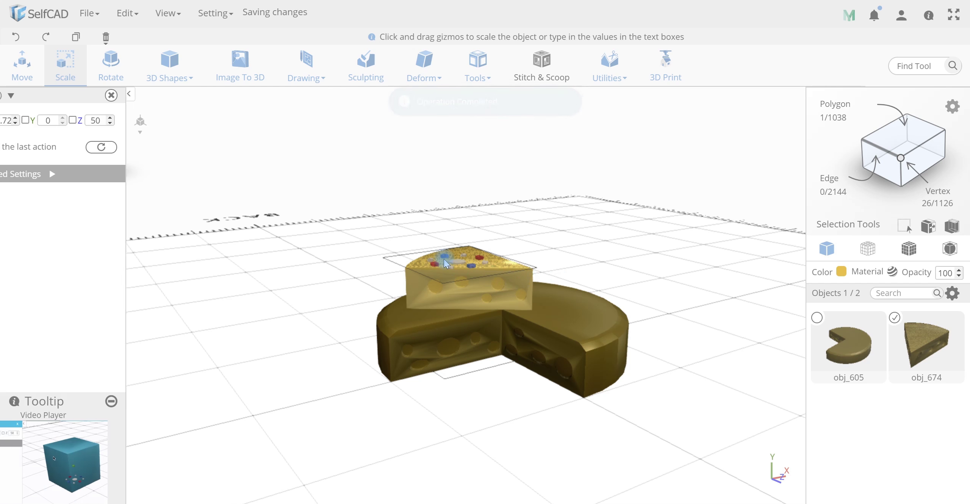
drag(459, 268, 453, 281)
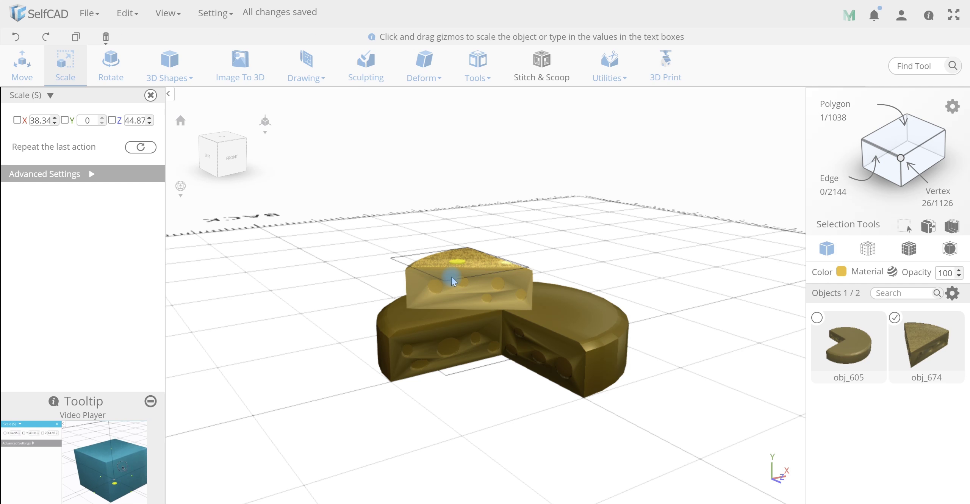
key(m)
drag(456, 208, 462, 211)
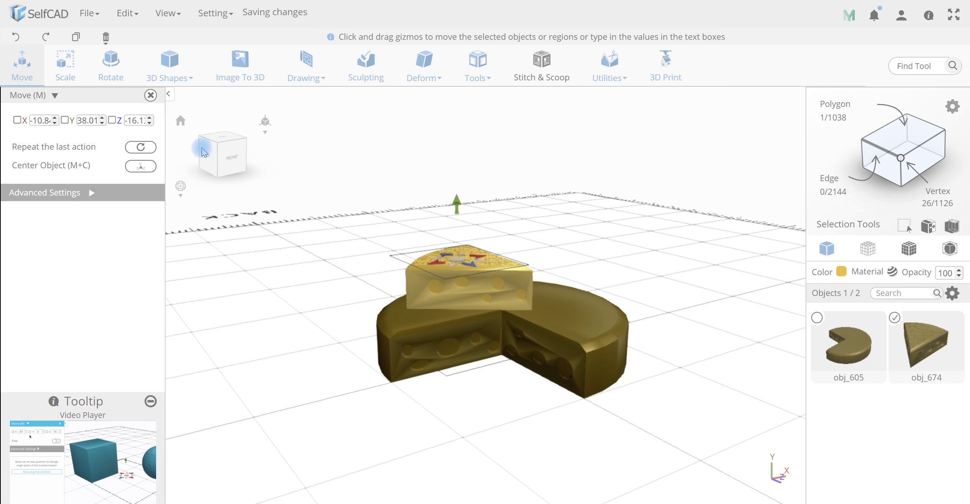
click(152, 94)
shift+click(444, 361)
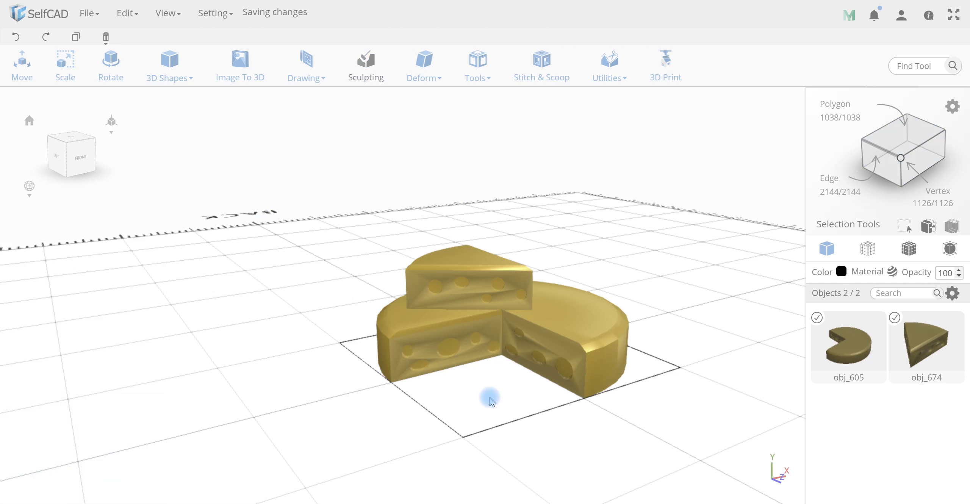
click(505, 413)
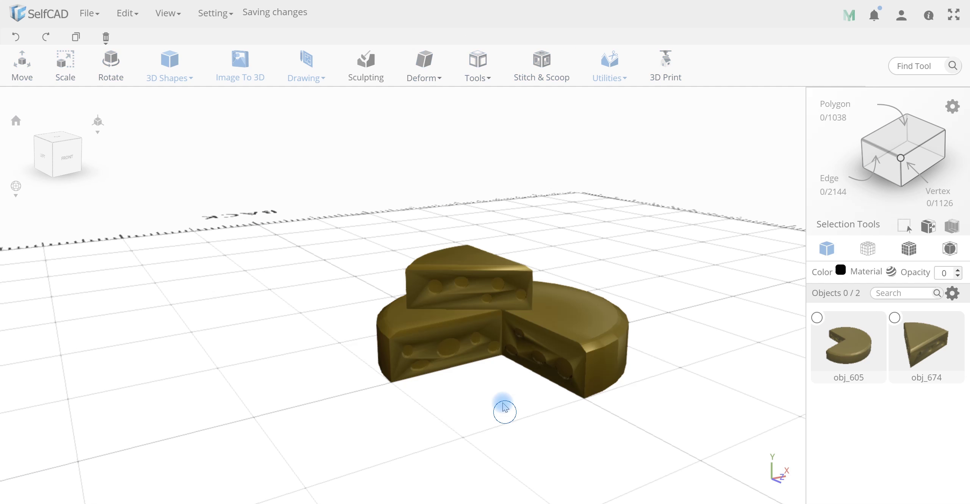